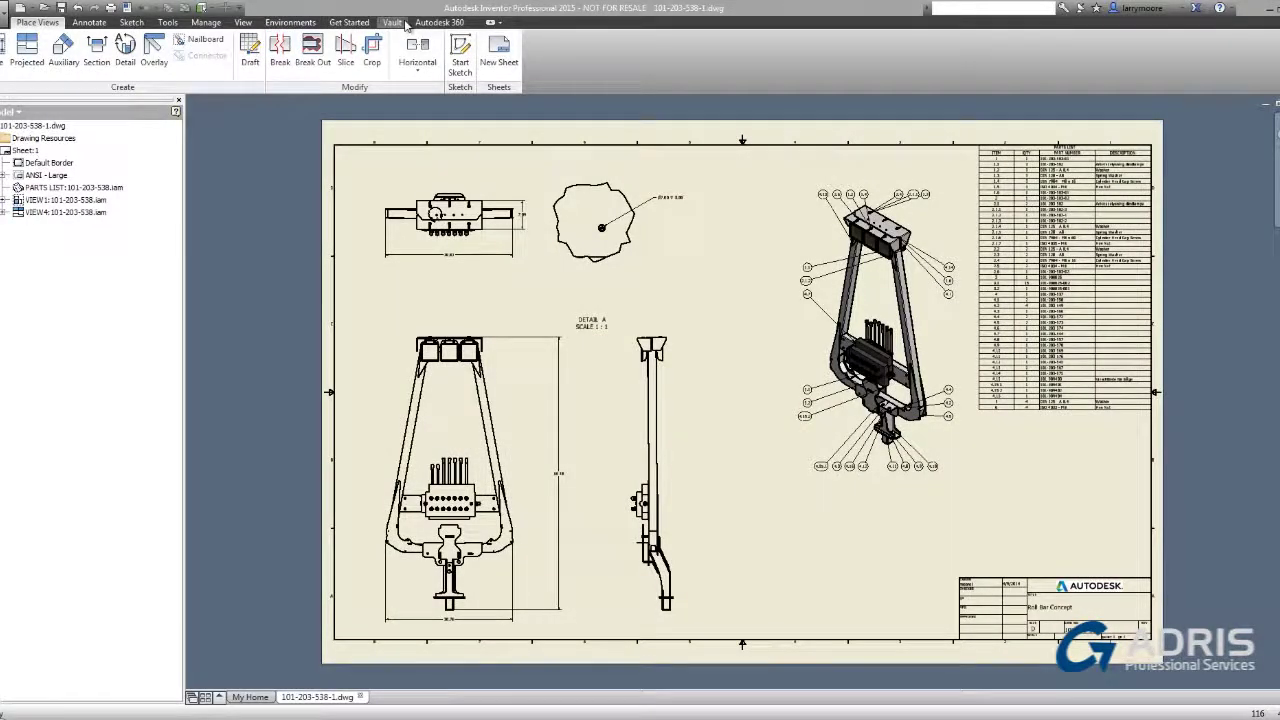
click(393, 22)
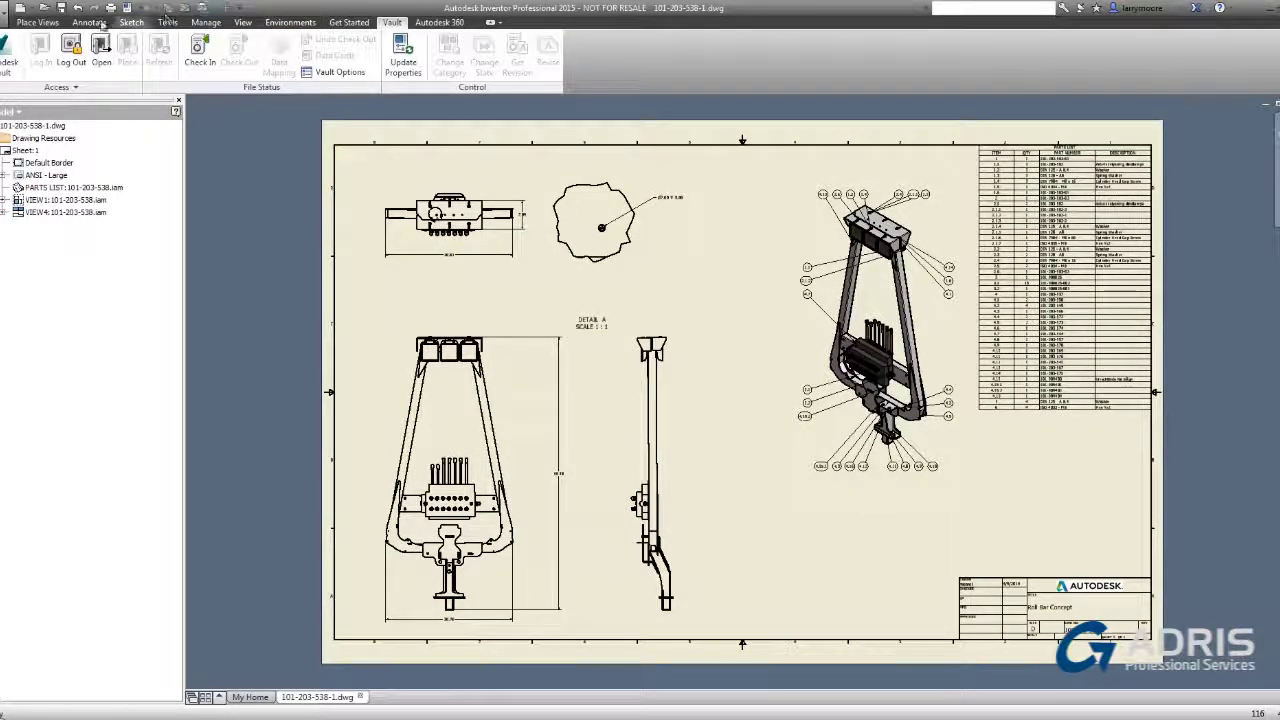
click(12, 111)
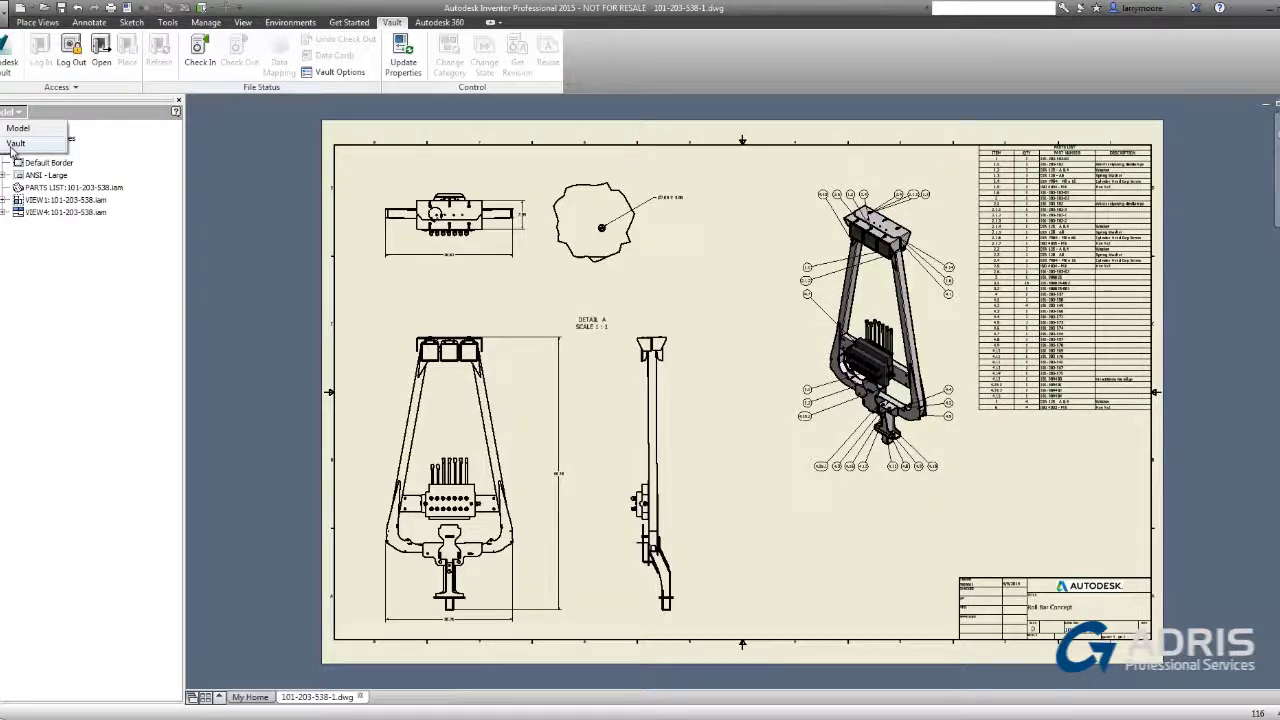
click(15, 143)
click(6, 178)
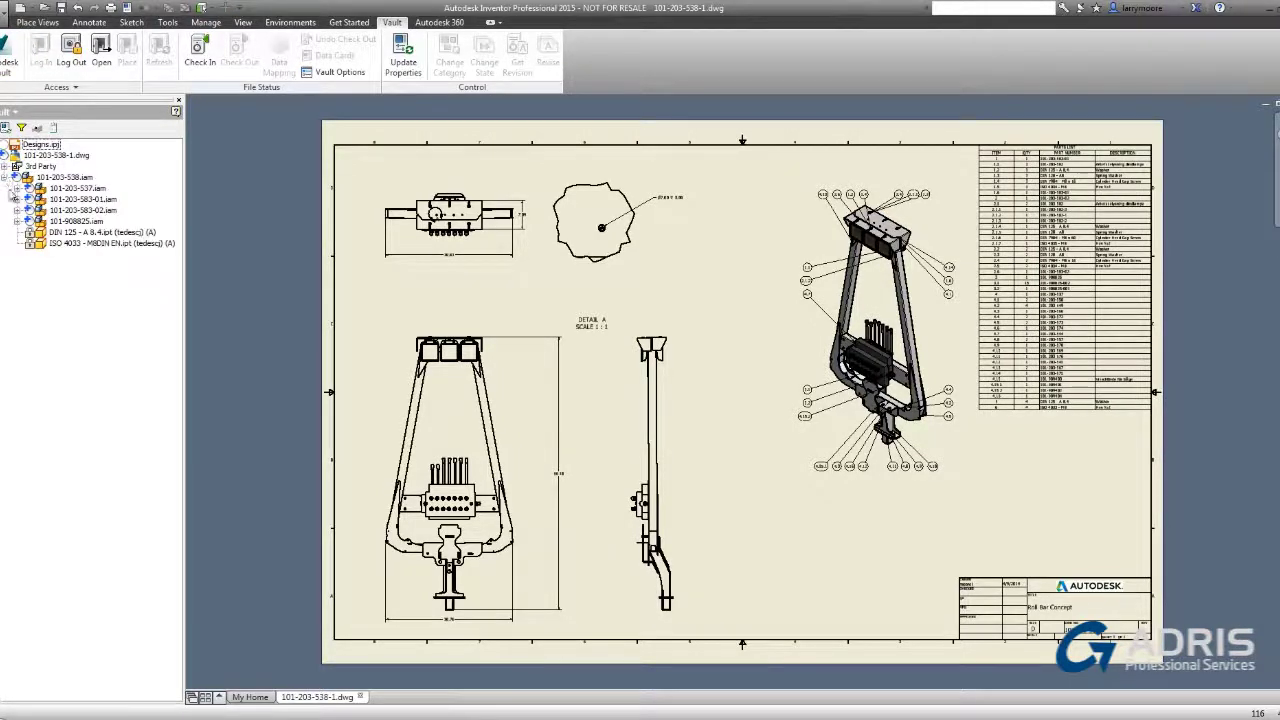
click(16, 200)
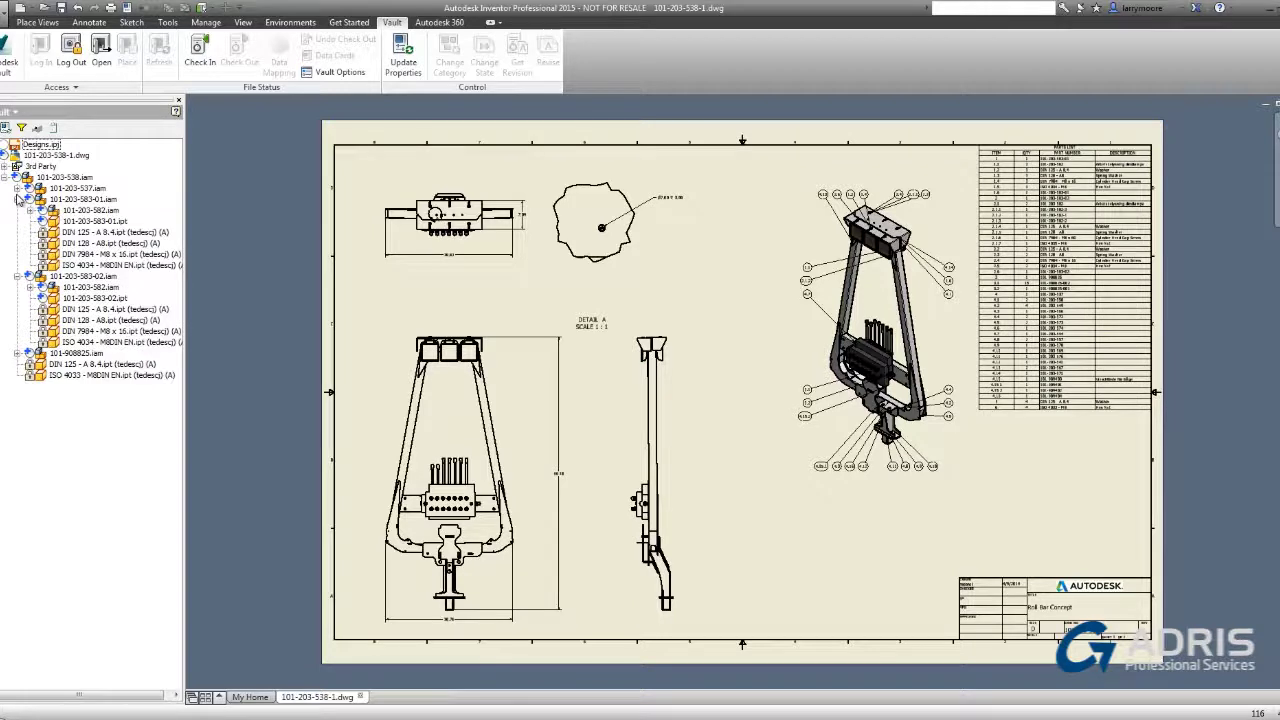
mouse_move(28, 160)
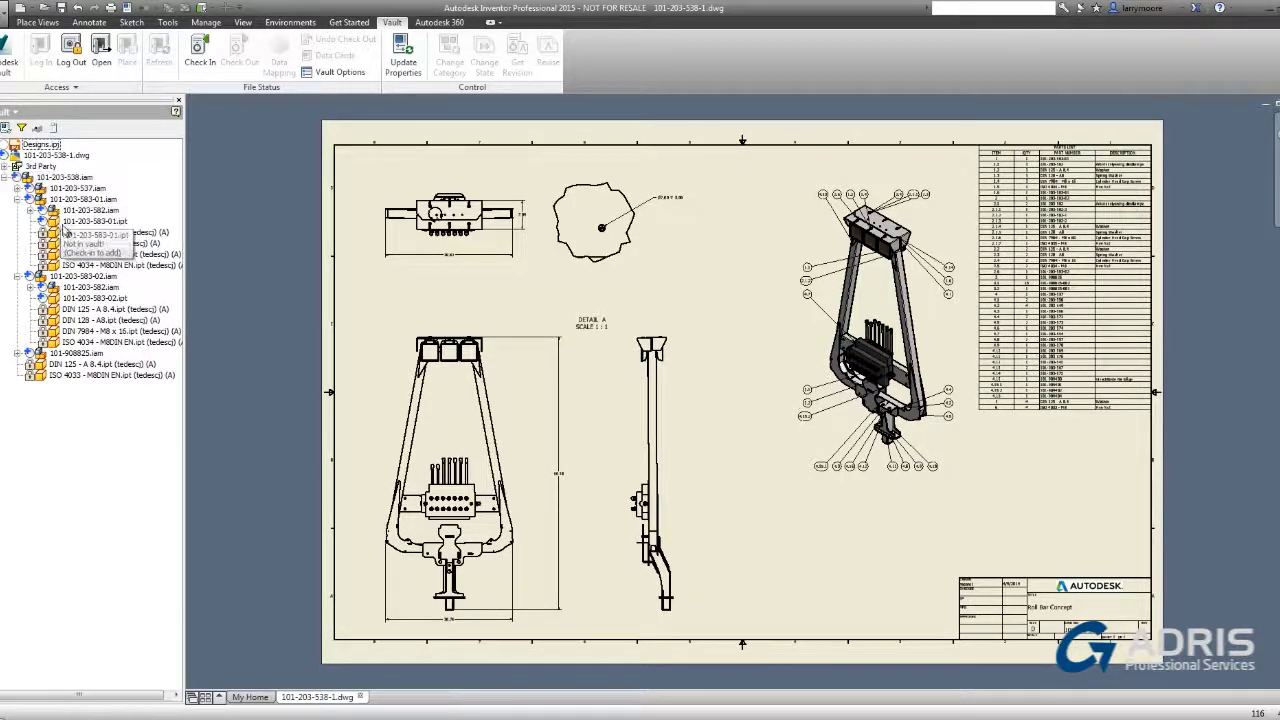
mouse_move(68, 236)
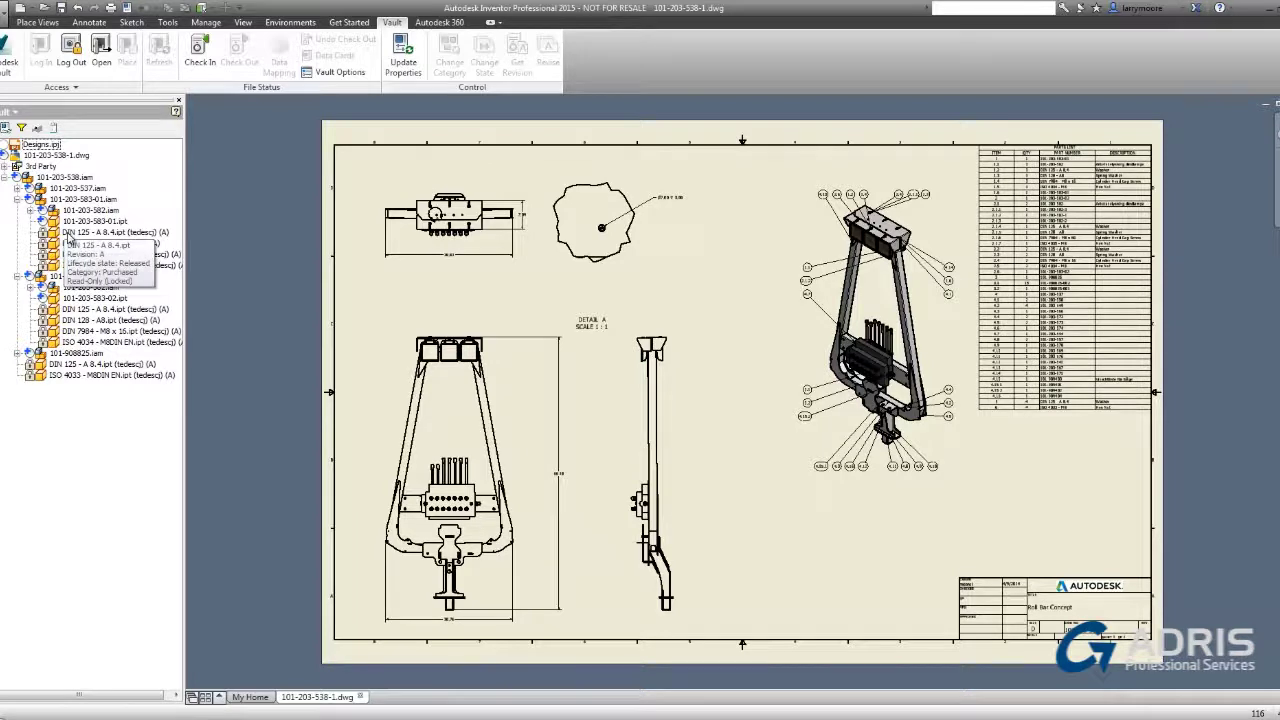
Save 101-203-538-1.dwg with its dependents and check them in with comment 'Initial check in'.
right_click(55, 158)
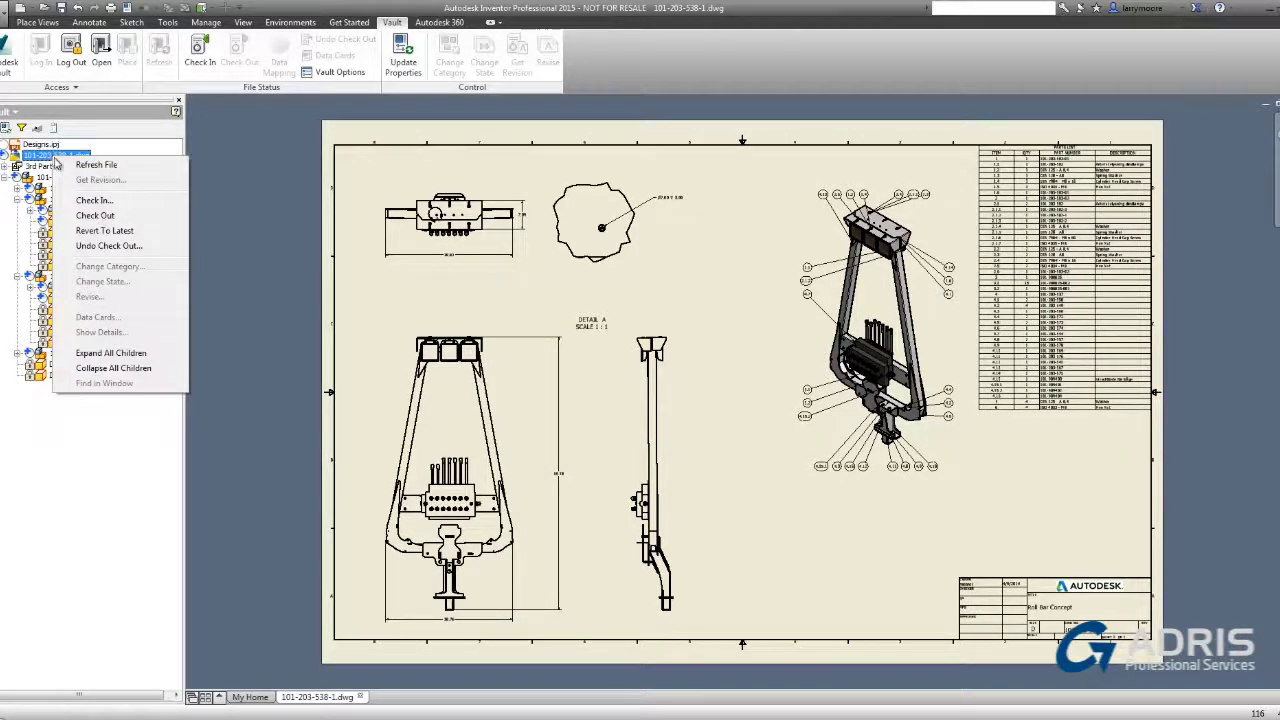
click(89, 199)
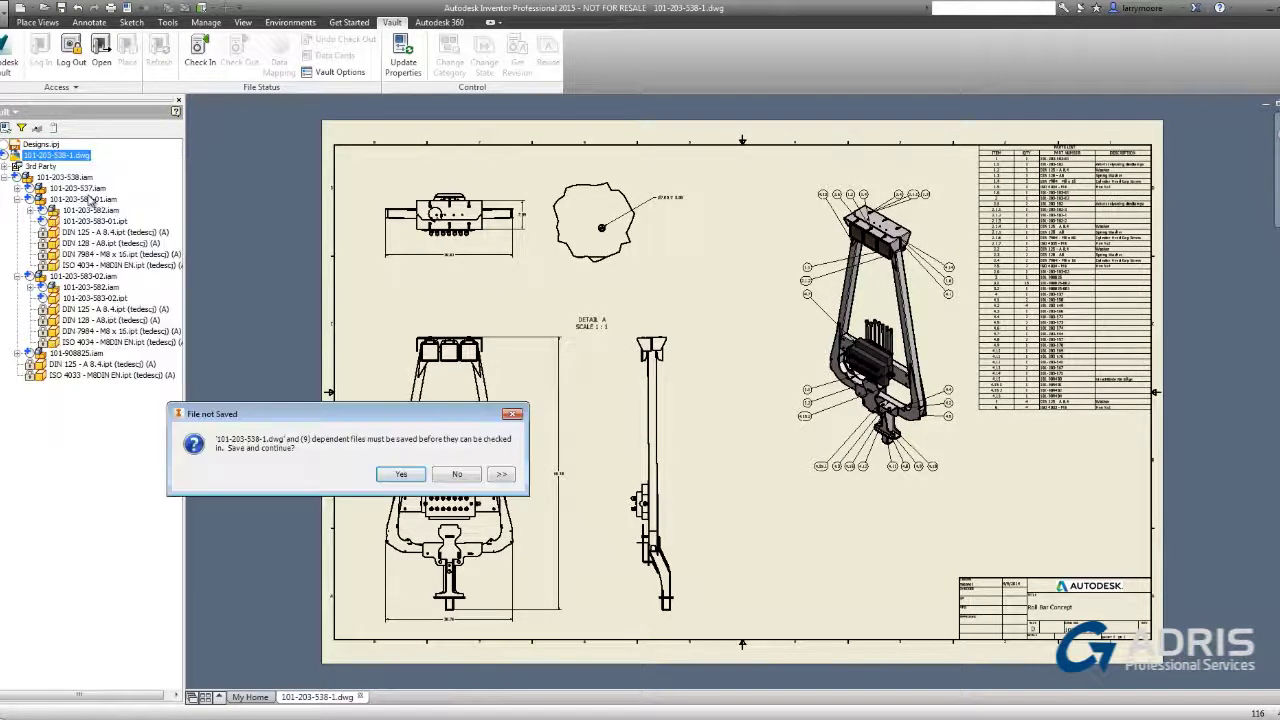
click(403, 475)
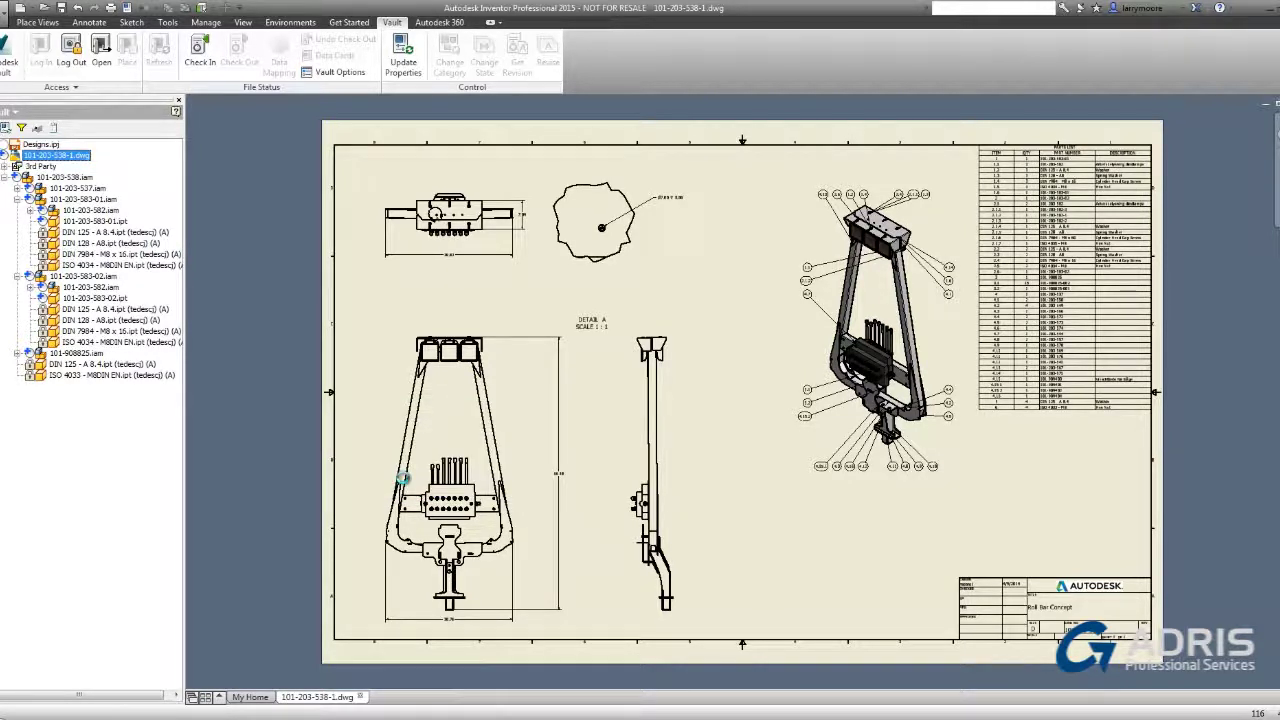
click(219, 553)
text(Init)
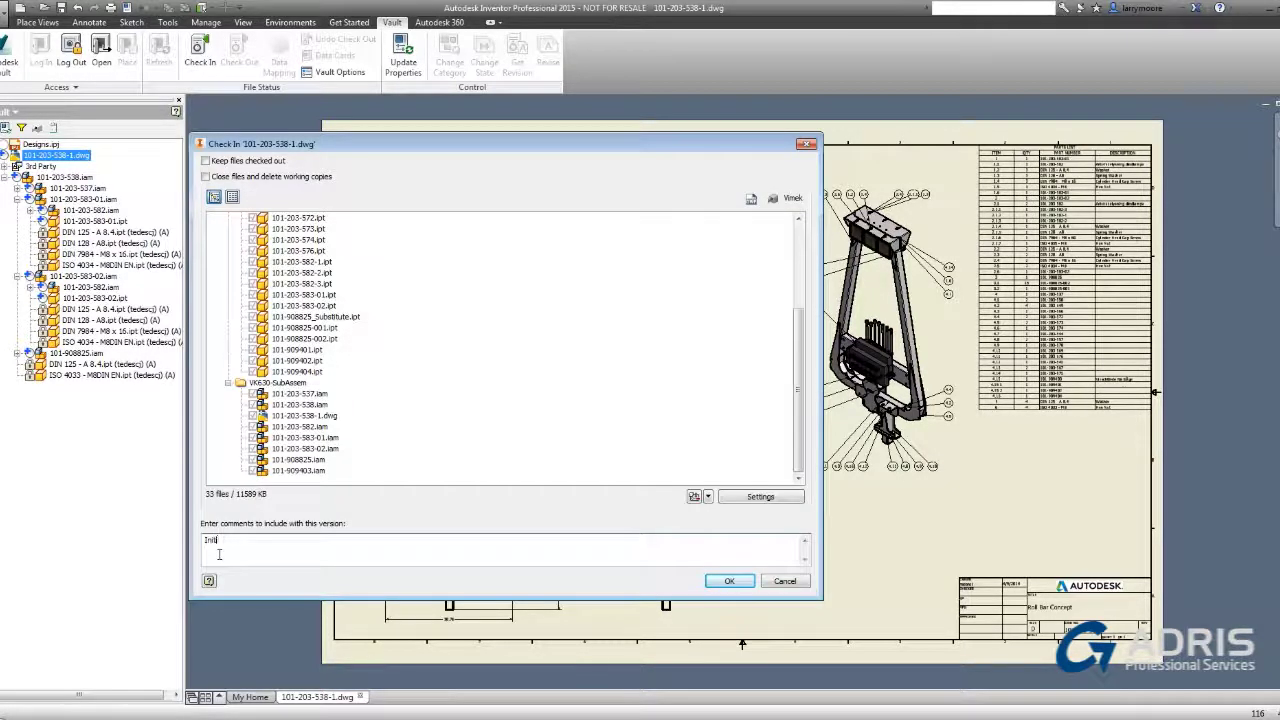
text(ial check in)
click(707, 582)
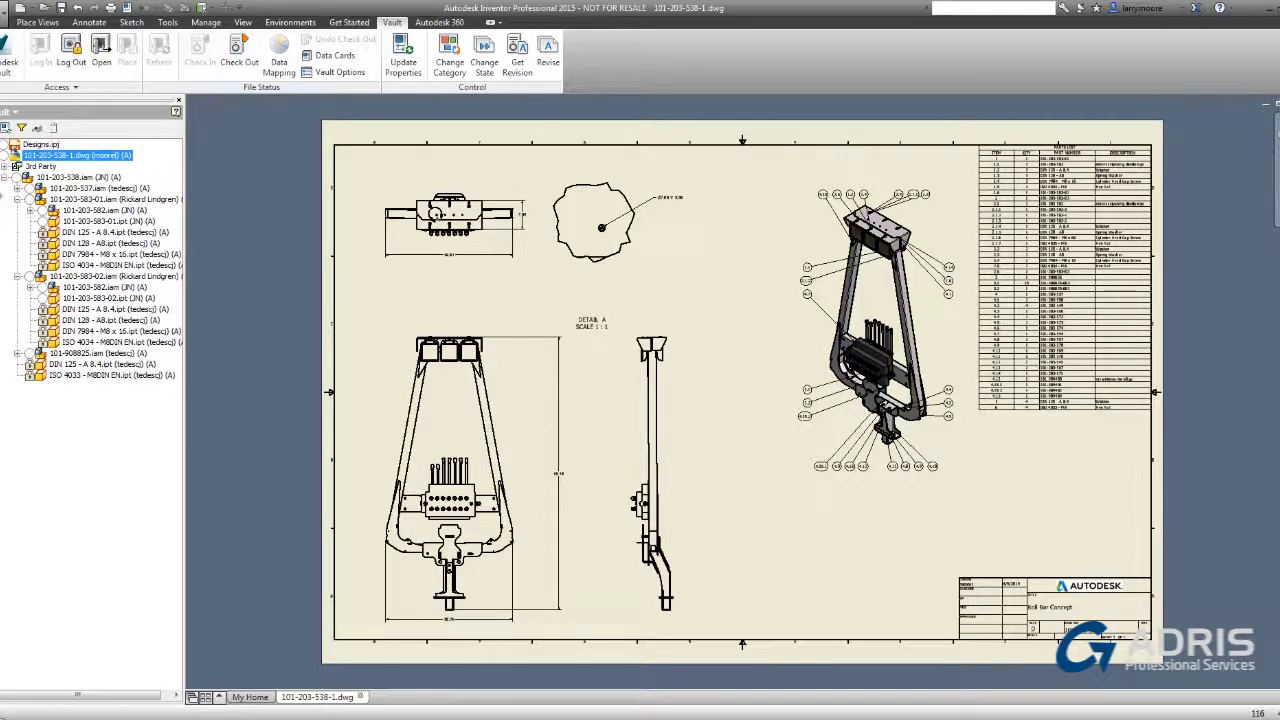
Center the drawing's top view and open its referenced 101-203-538.iam assembly.
mouse_move(24, 184)
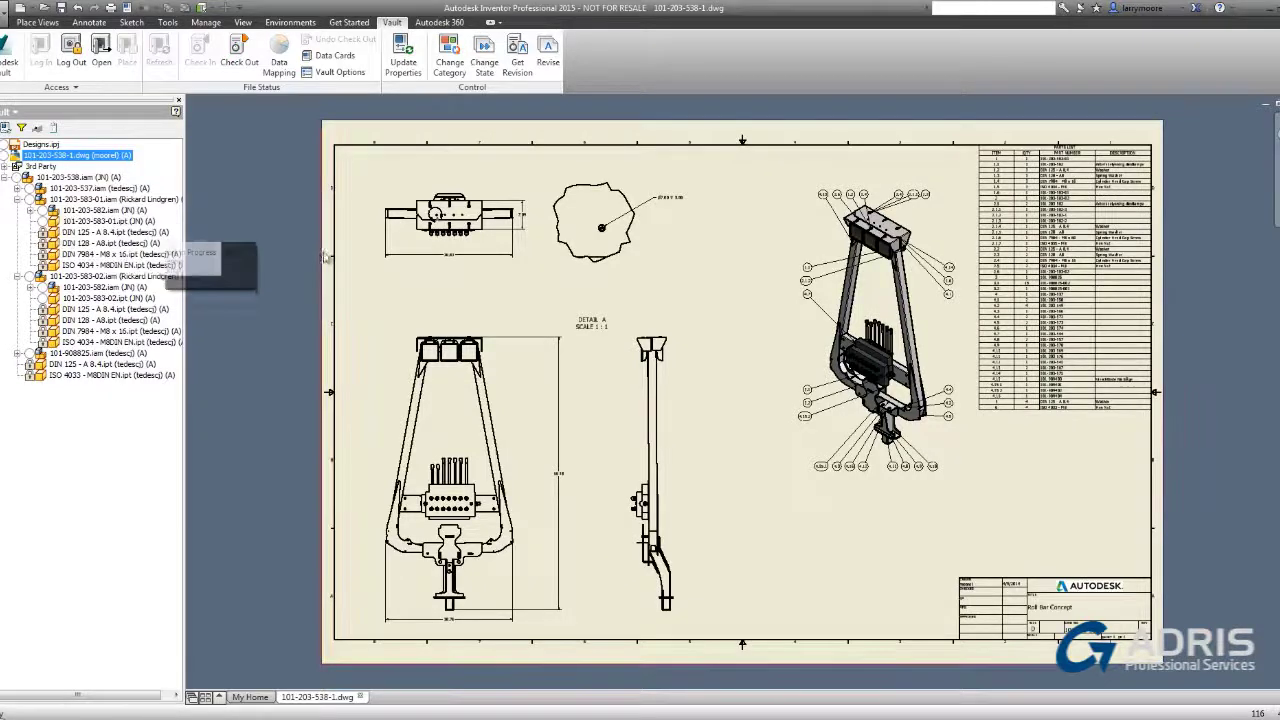
scroll(406, 205, up, 5)
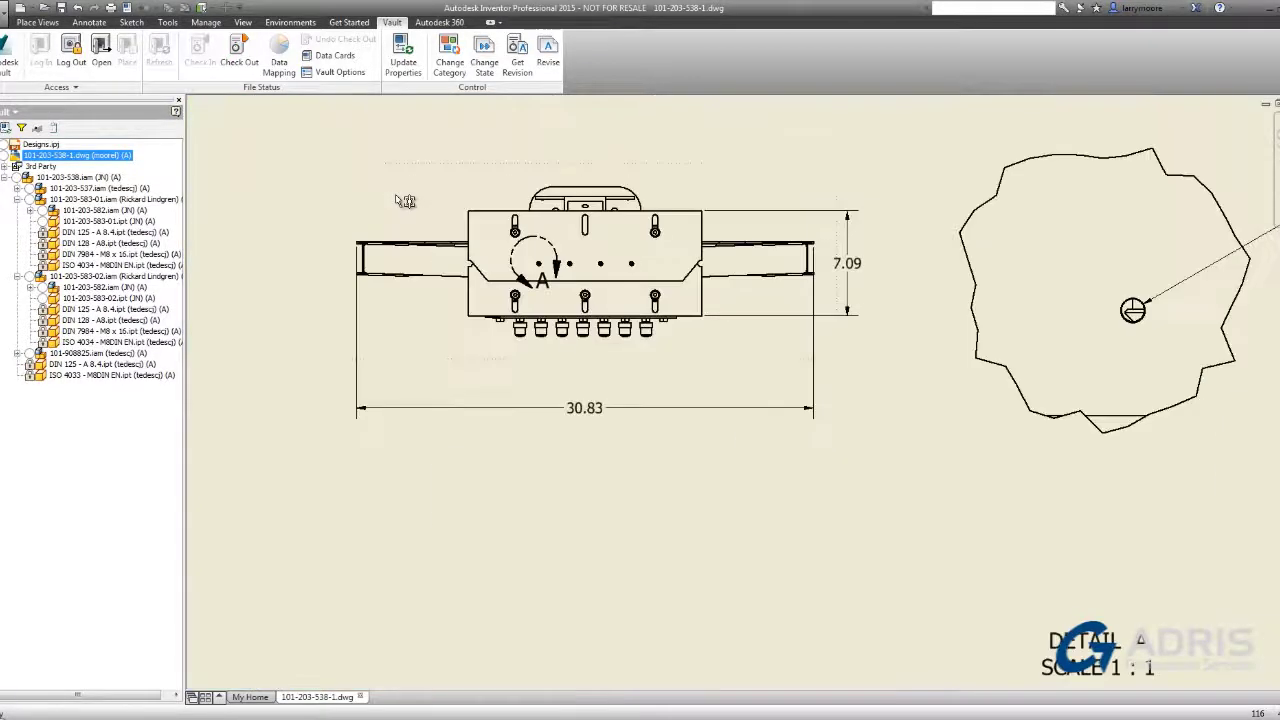
key(F2)
drag(413, 207, 290, 287)
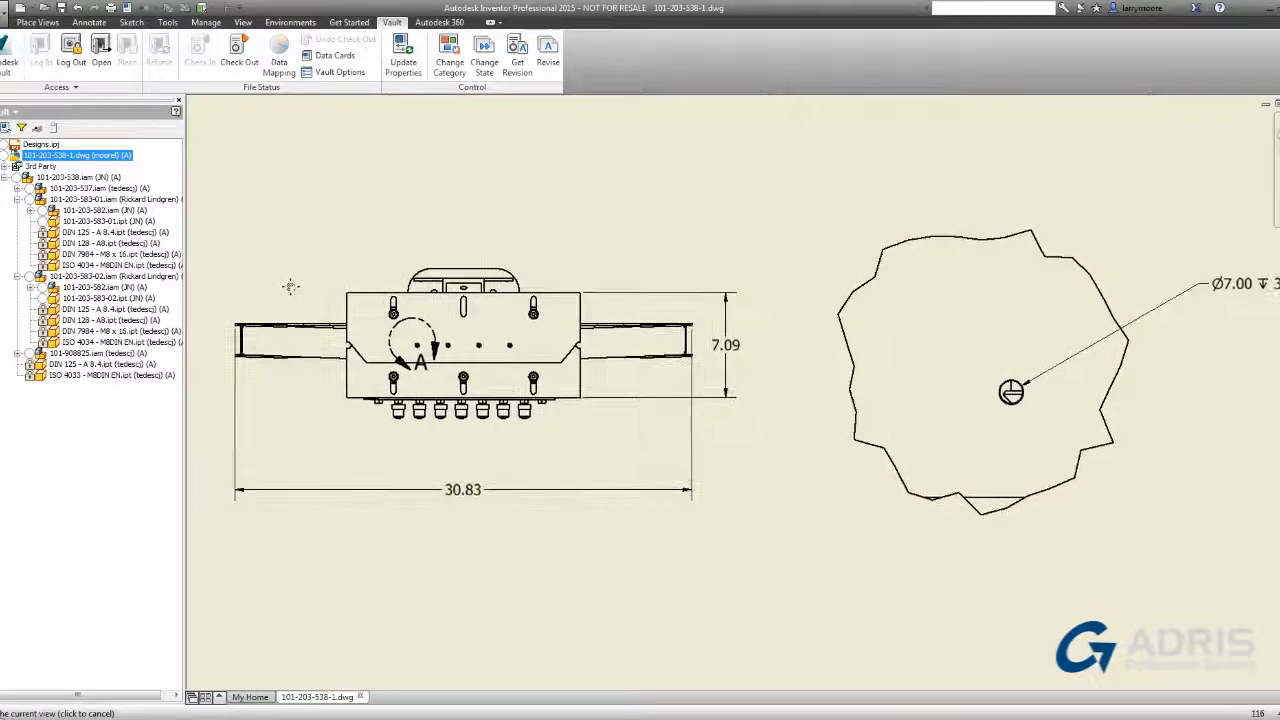
right_click(282, 405)
click(252, 100)
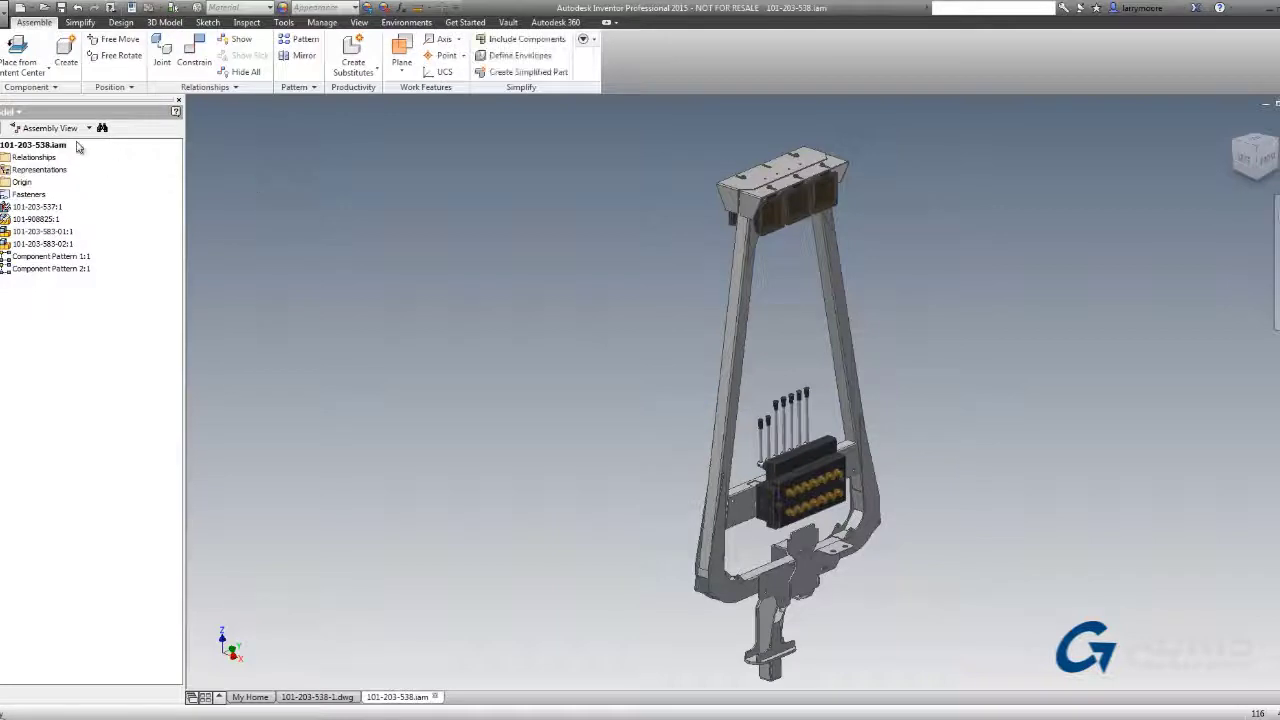
Switch the assembly browser to the Vault view and set selection to Feature Priority on the top plate.
click(14, 111)
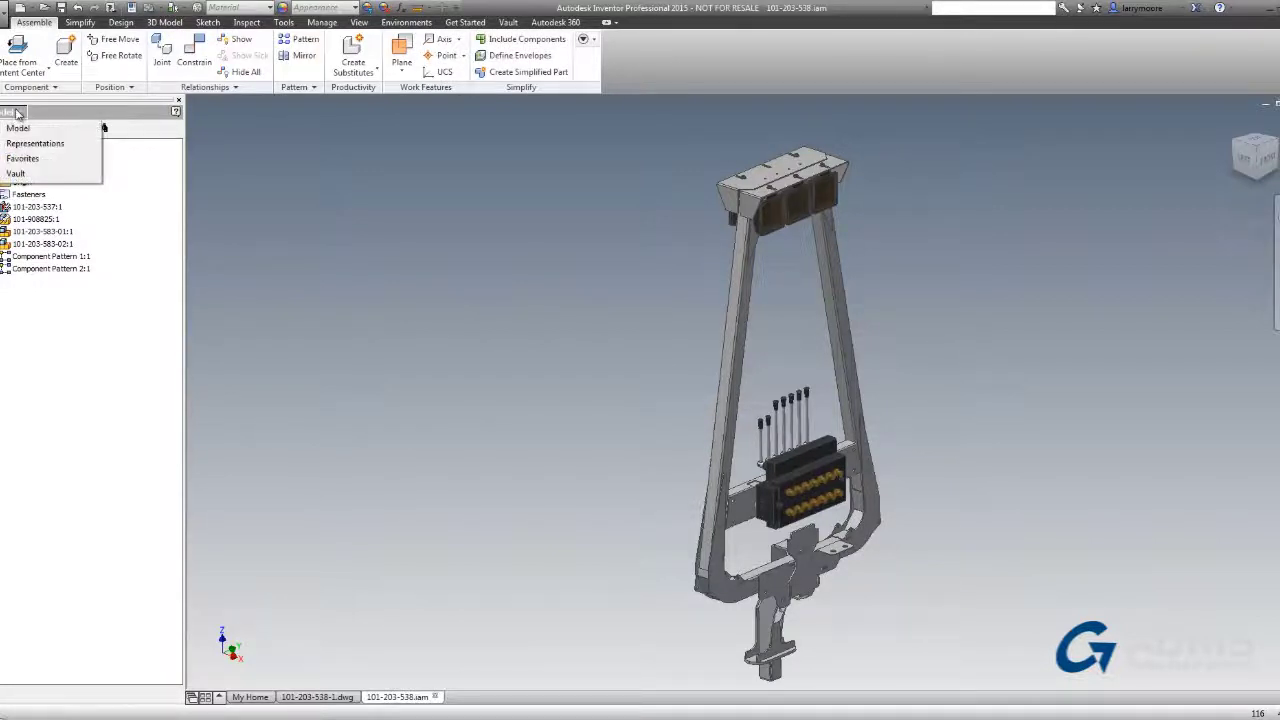
click(16, 174)
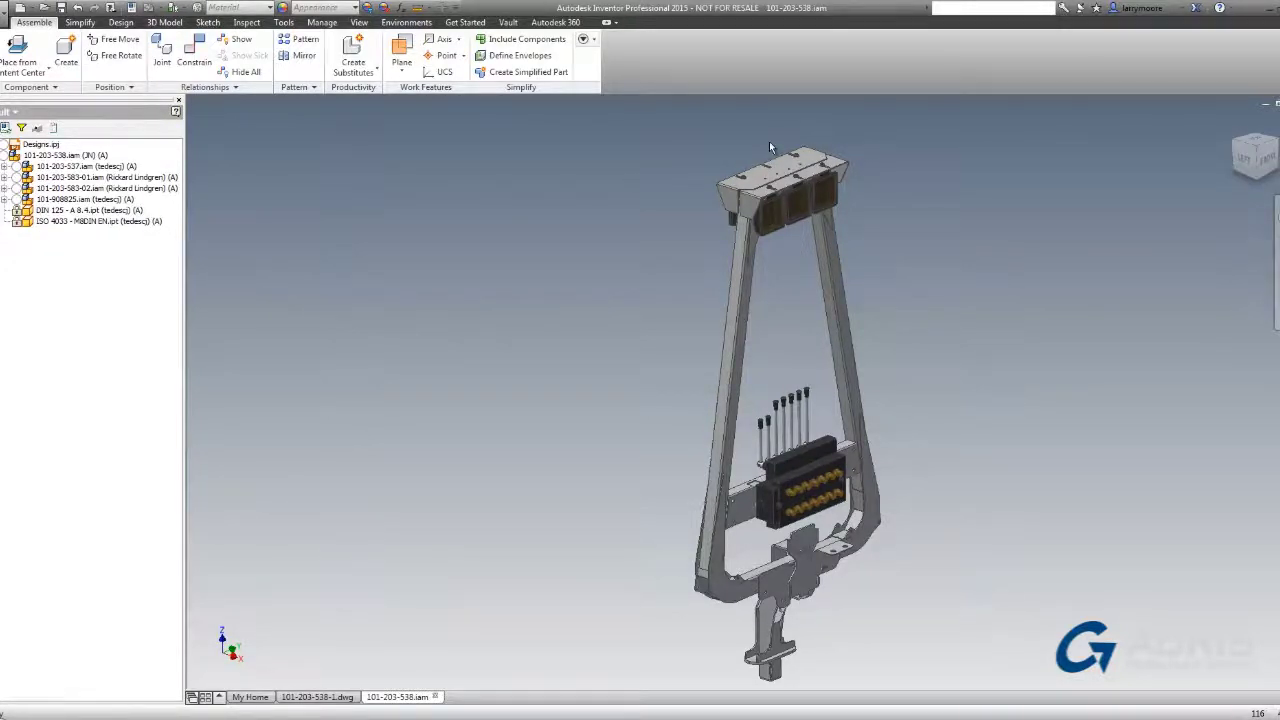
scroll(767, 168, up, 5)
scroll(755, 170, up, 2)
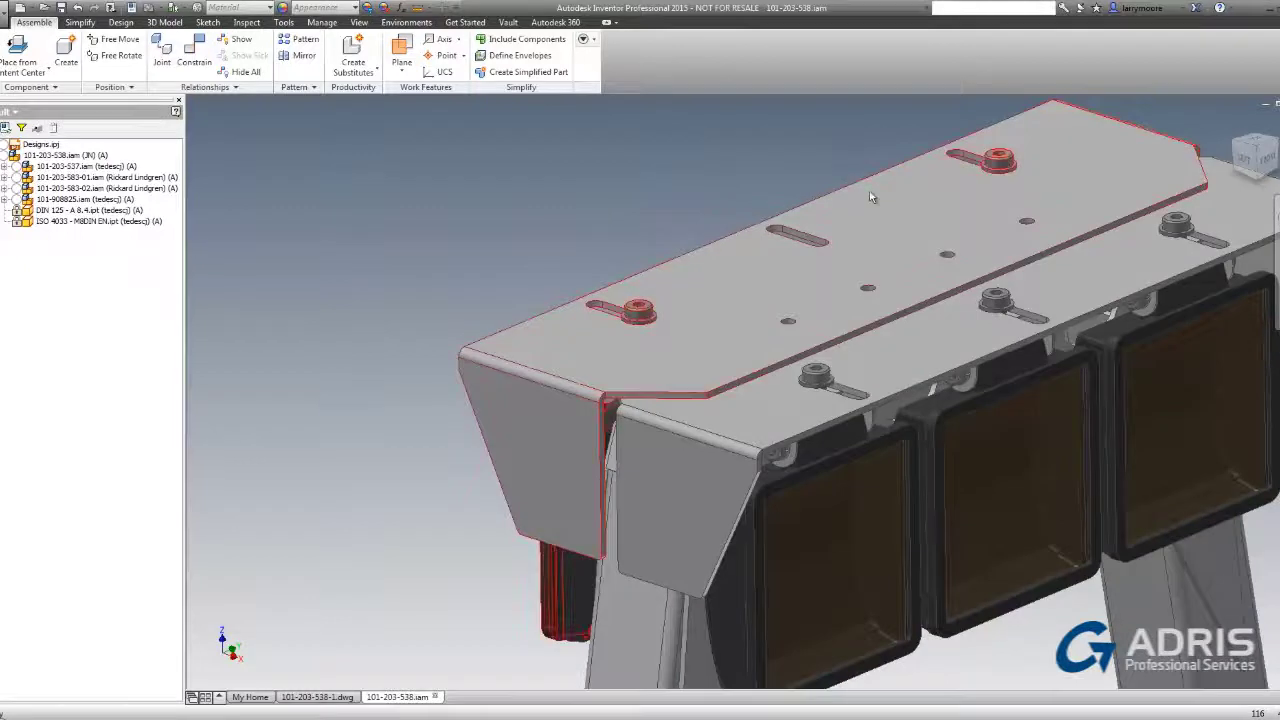
scroll(815, 225, up, 2)
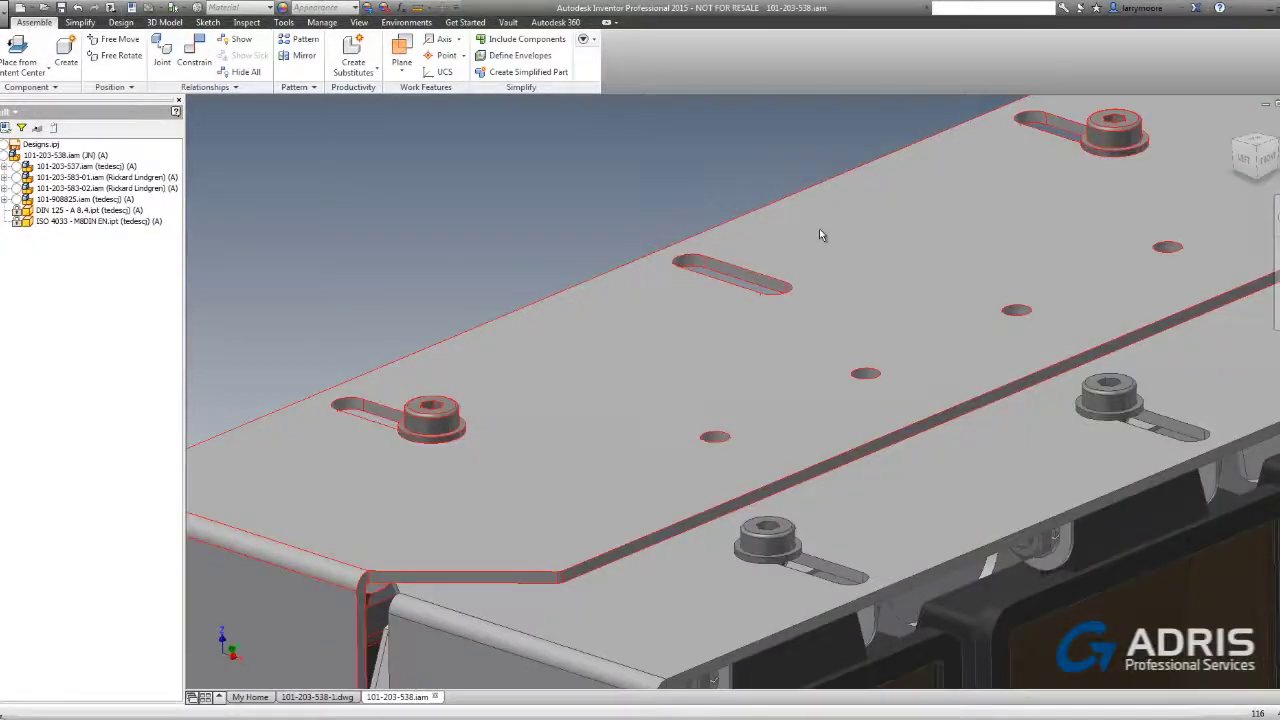
right_click(313, 234)
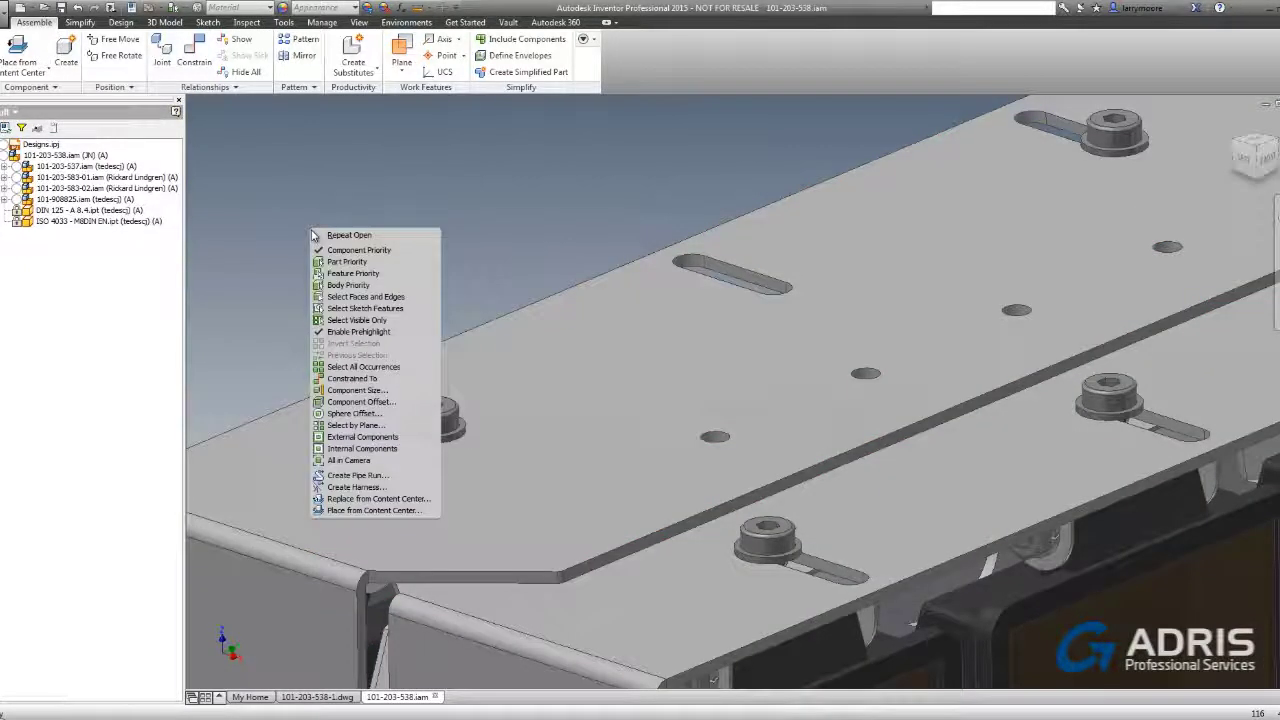
click(341, 275)
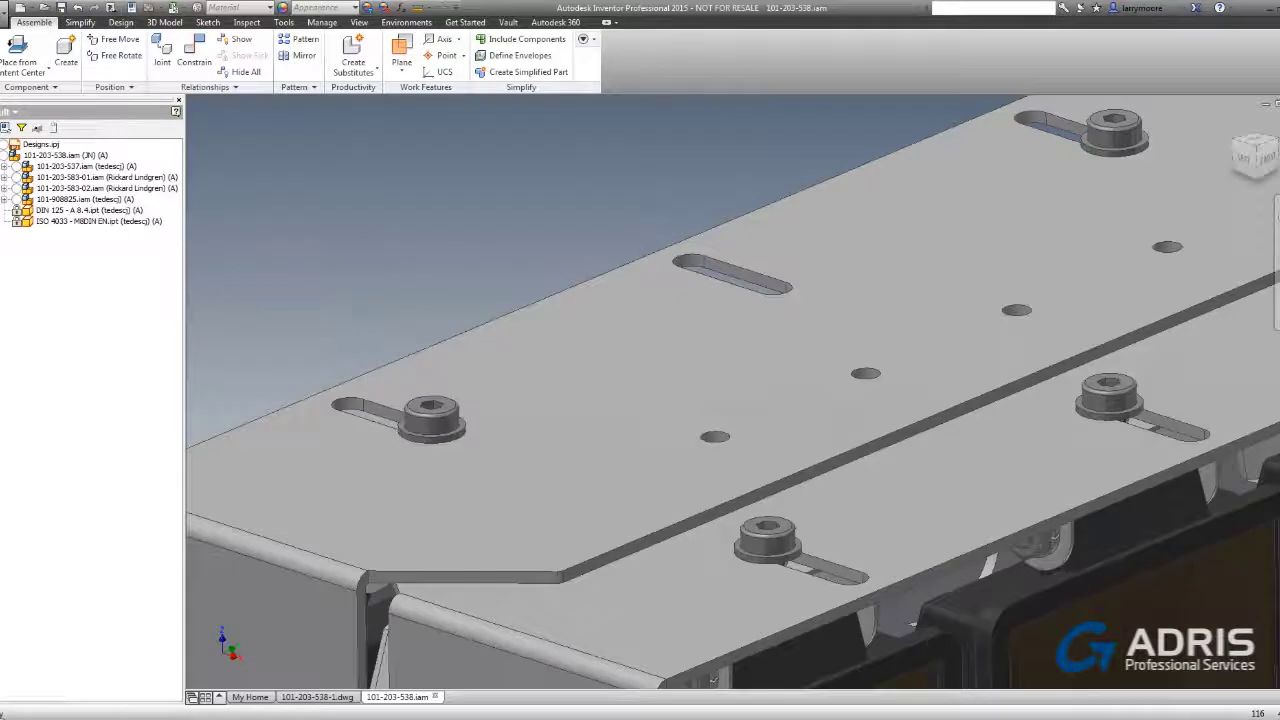
Change the top plate's hole to a countersink and check out all required files with Yes To All.
double_click(716, 441)
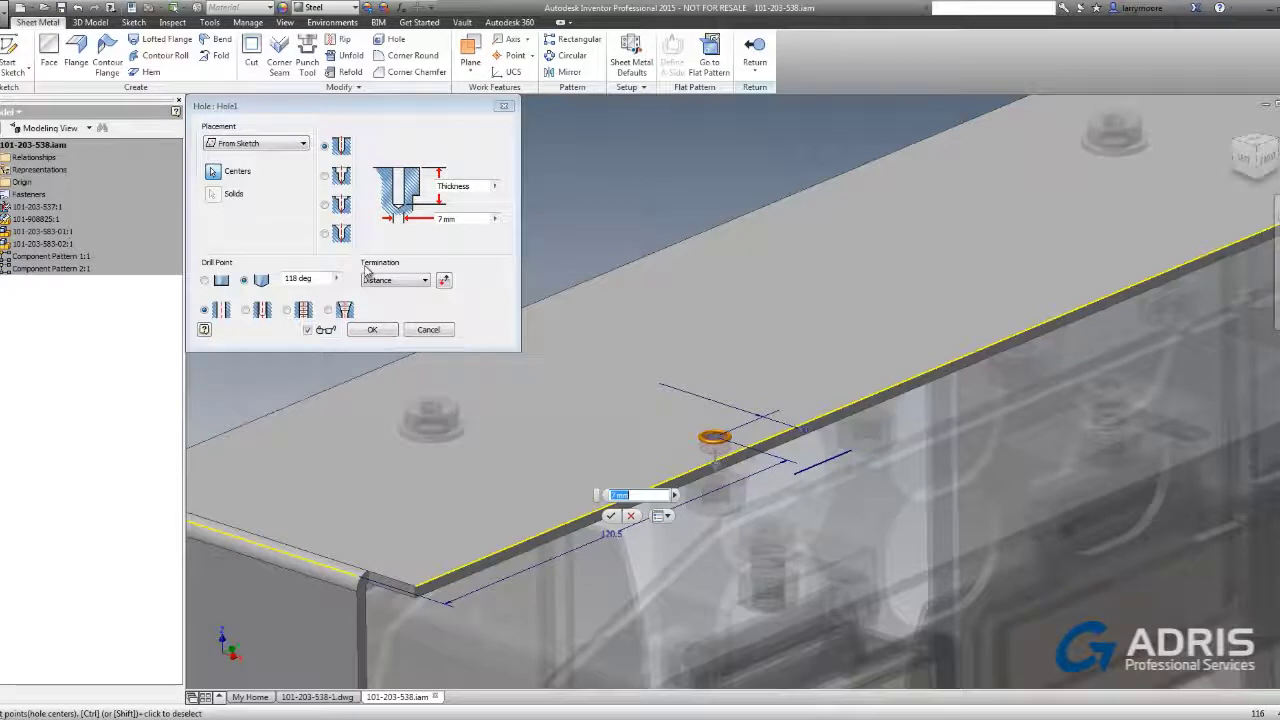
click(326, 236)
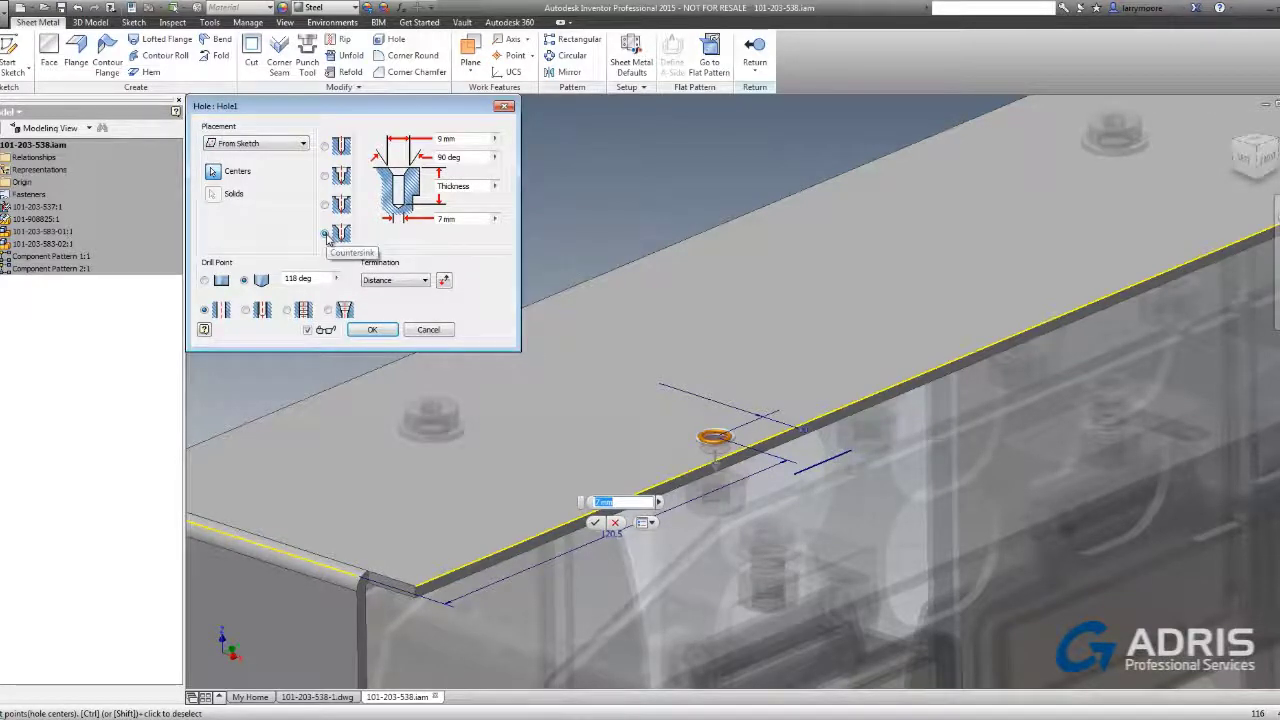
click(378, 332)
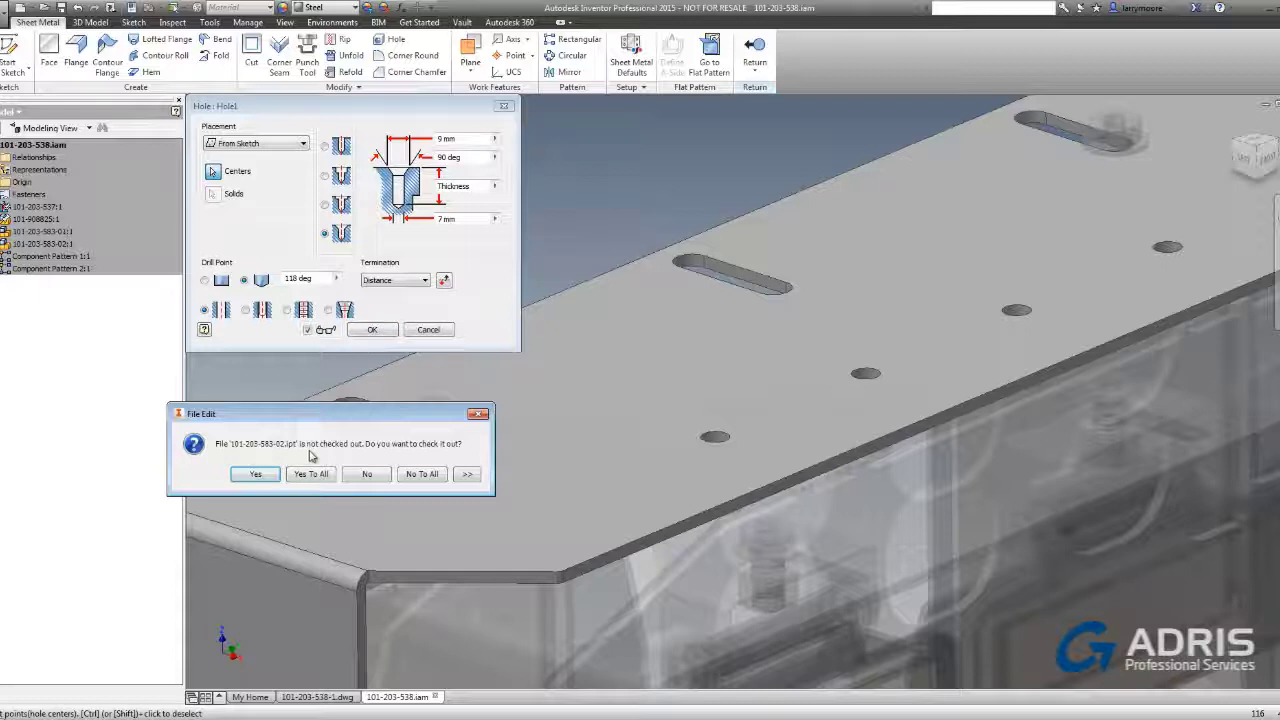
click(468, 474)
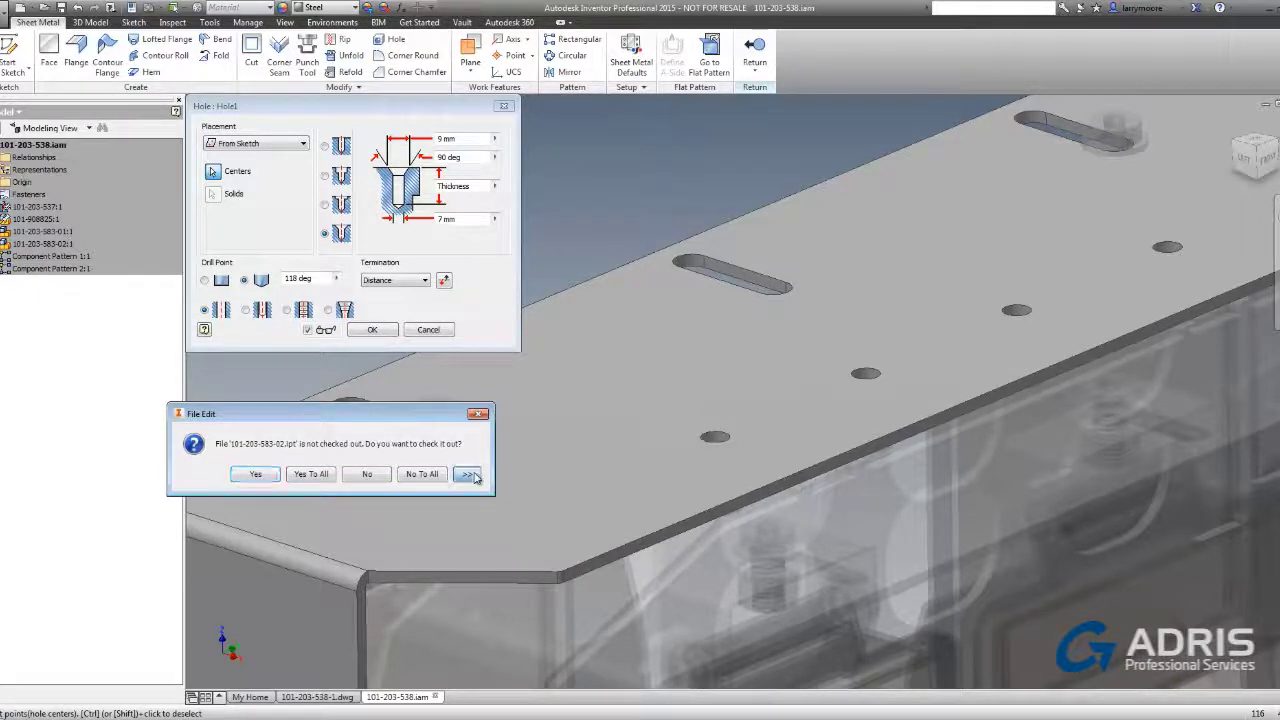
click(470, 475)
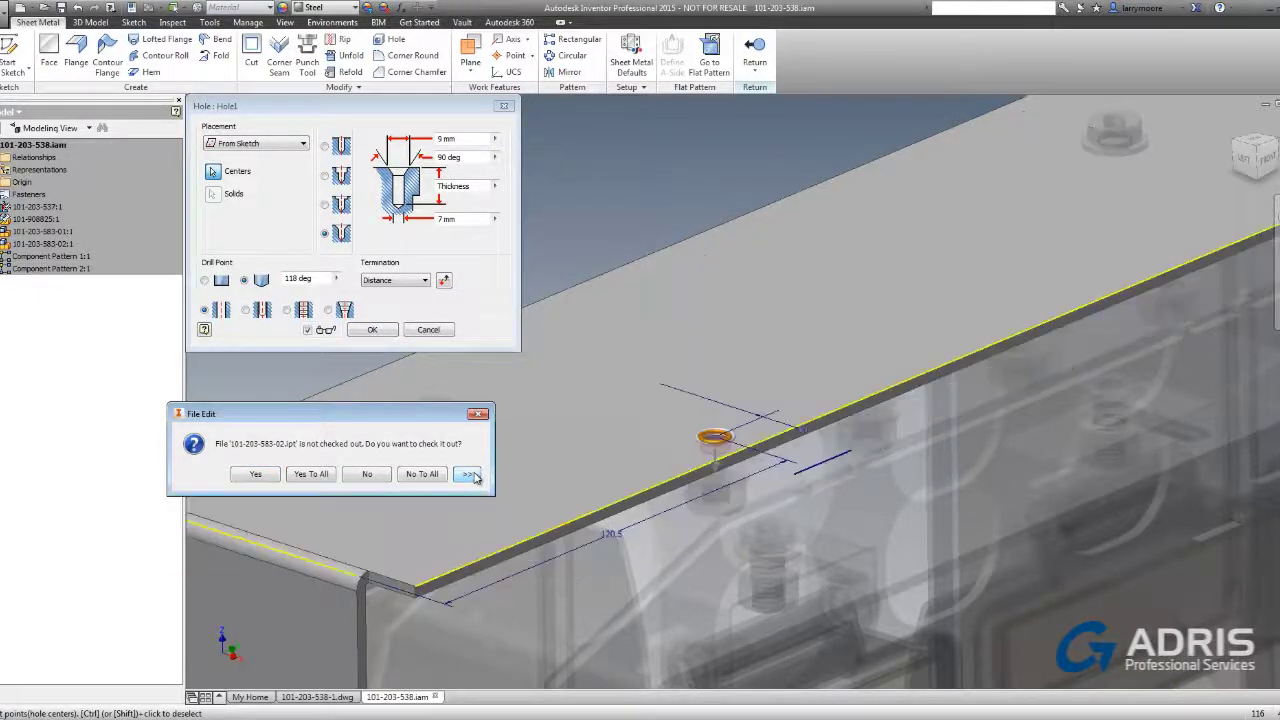
click(314, 473)
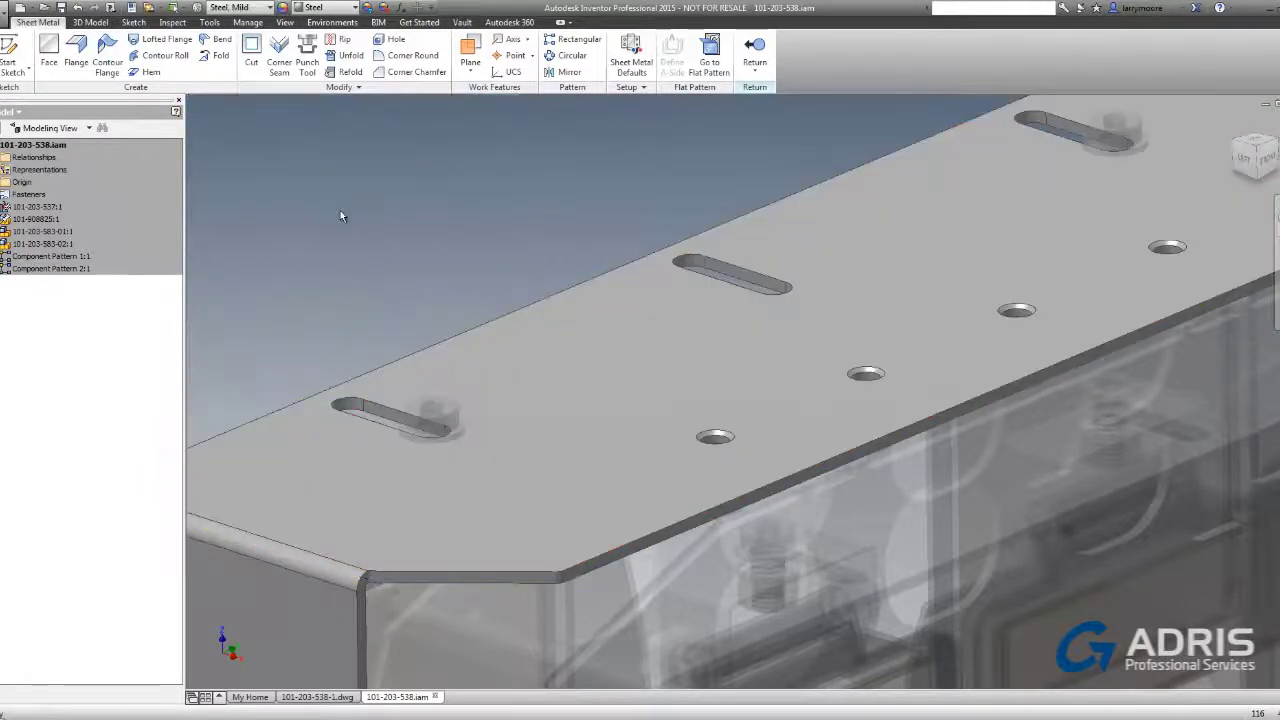
Return to the assembly, save 101-203-583-02.ipt and check it in with comment 'Changed hole type'.
click(755, 55)
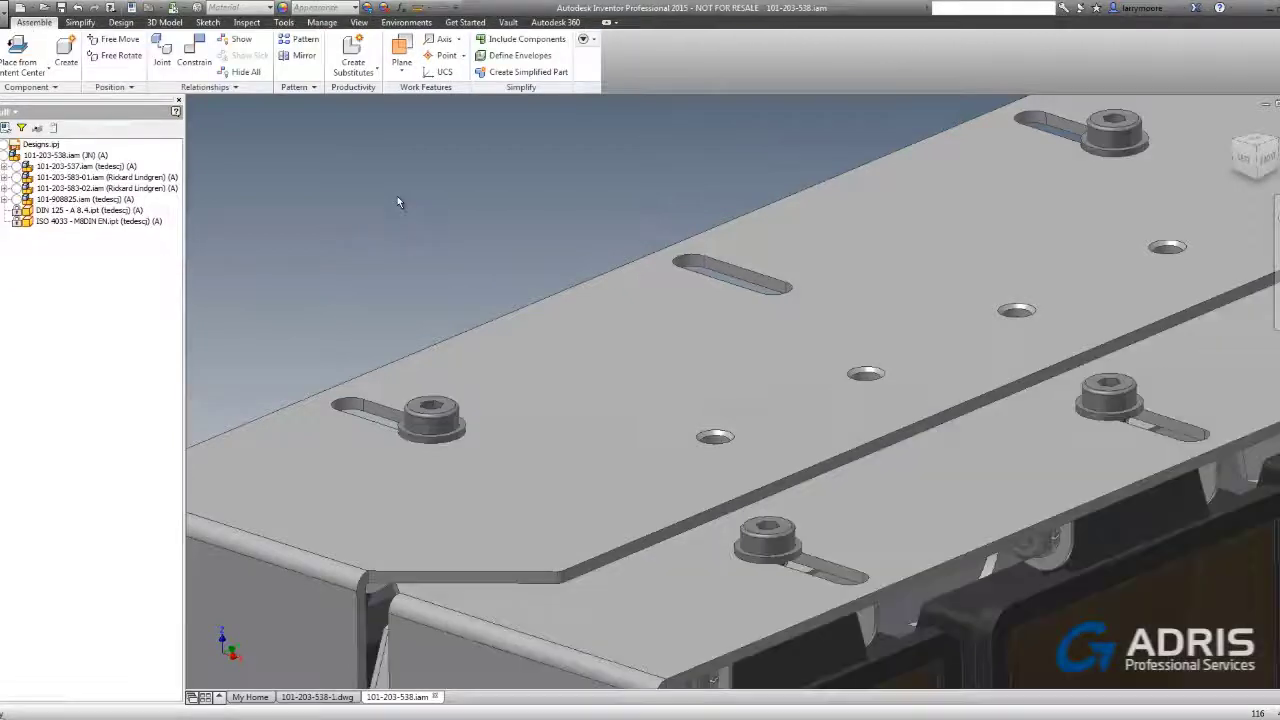
click(5, 189)
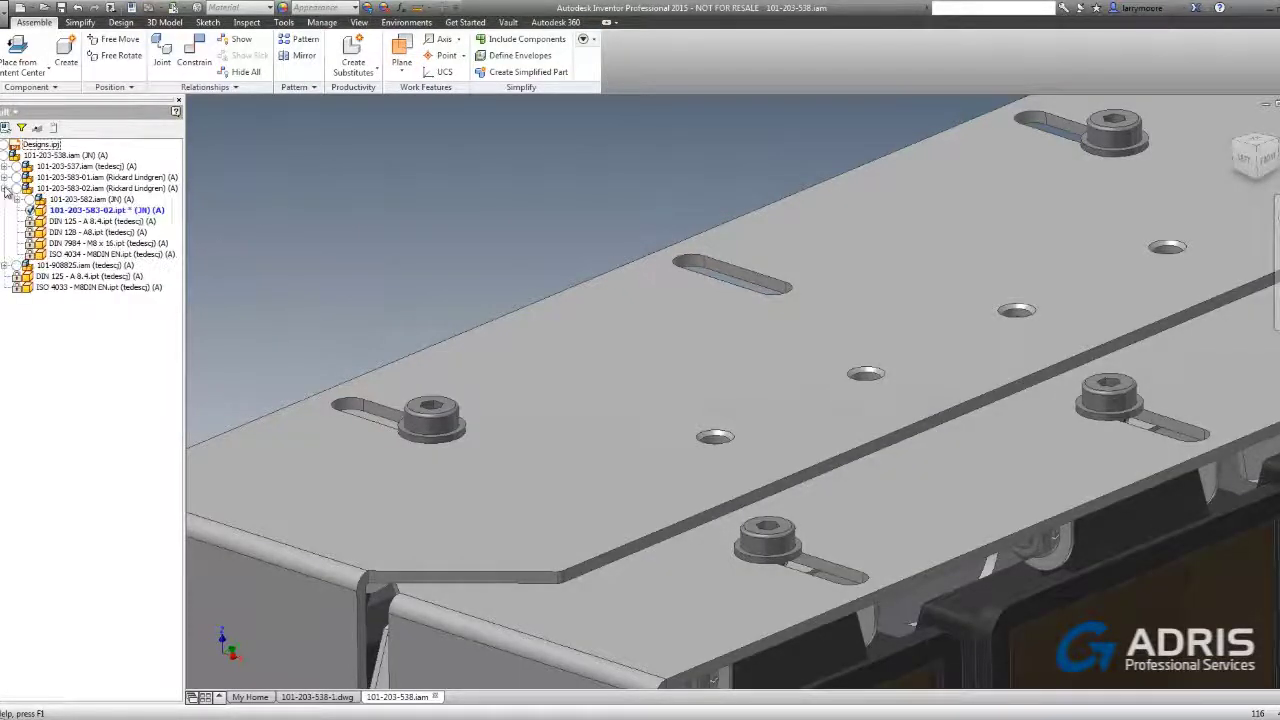
right_click(108, 212)
click(140, 255)
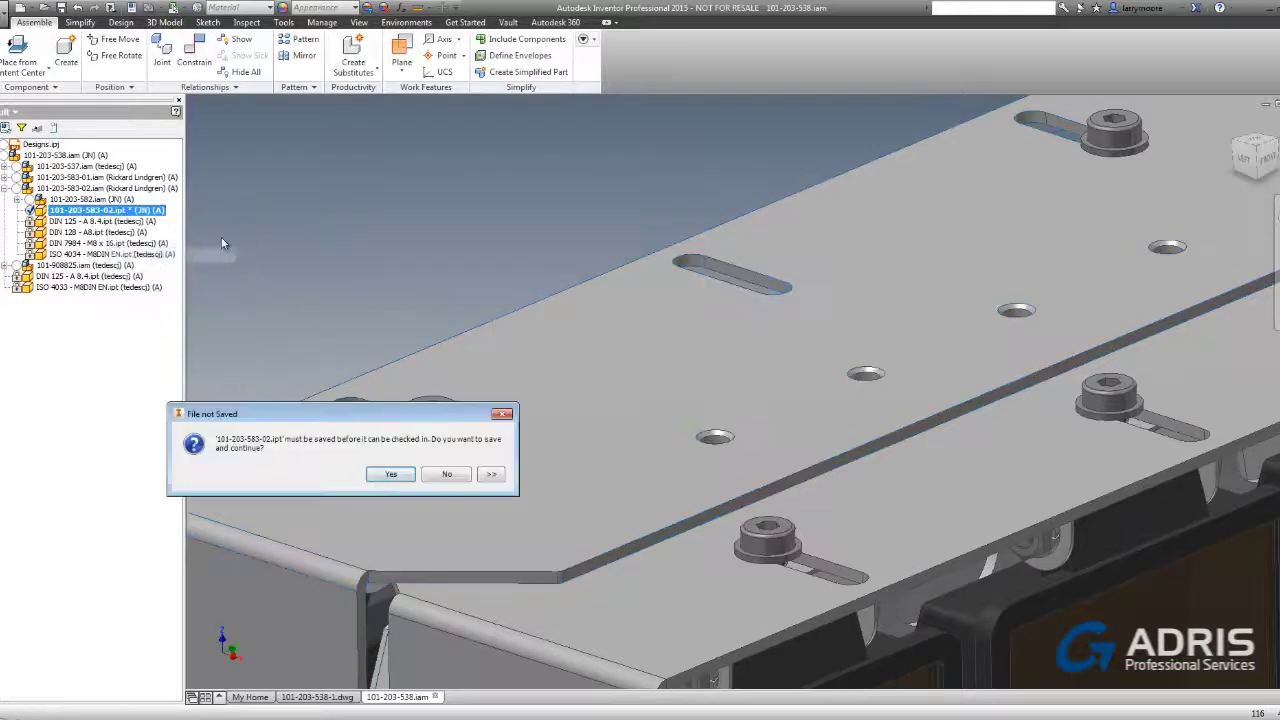
click(395, 473)
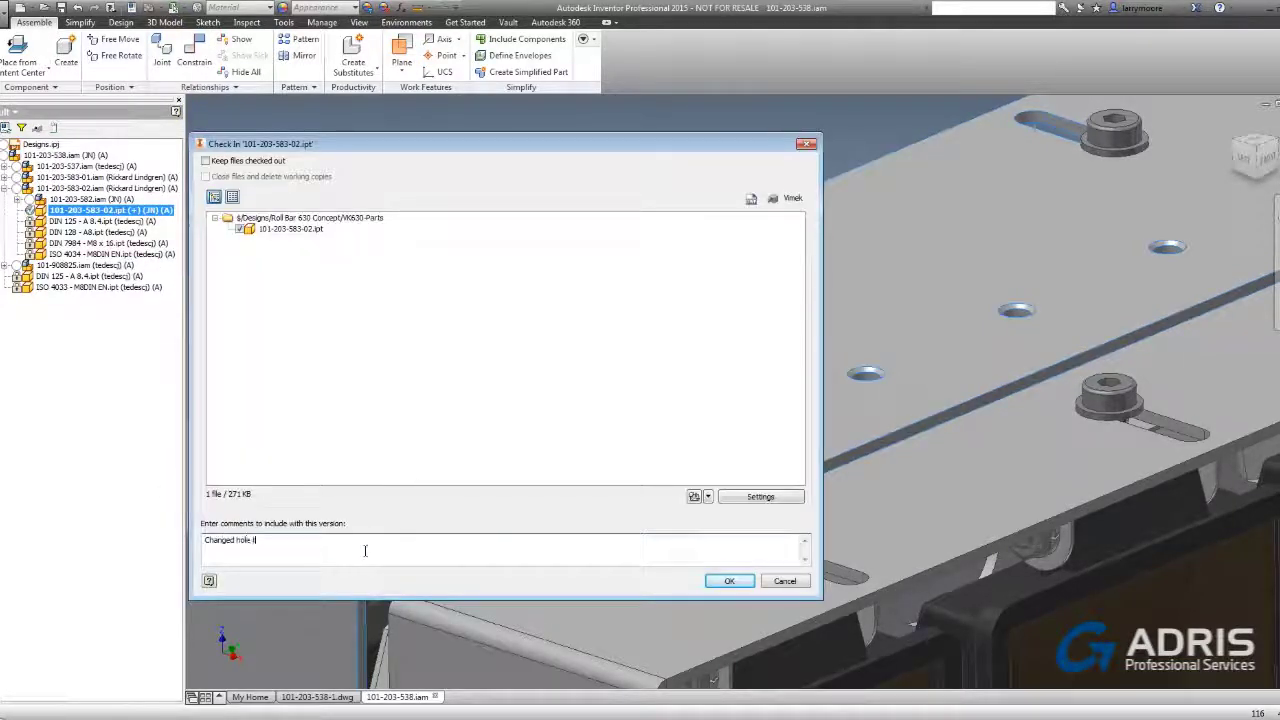
text(Changed hole type)
click(729, 581)
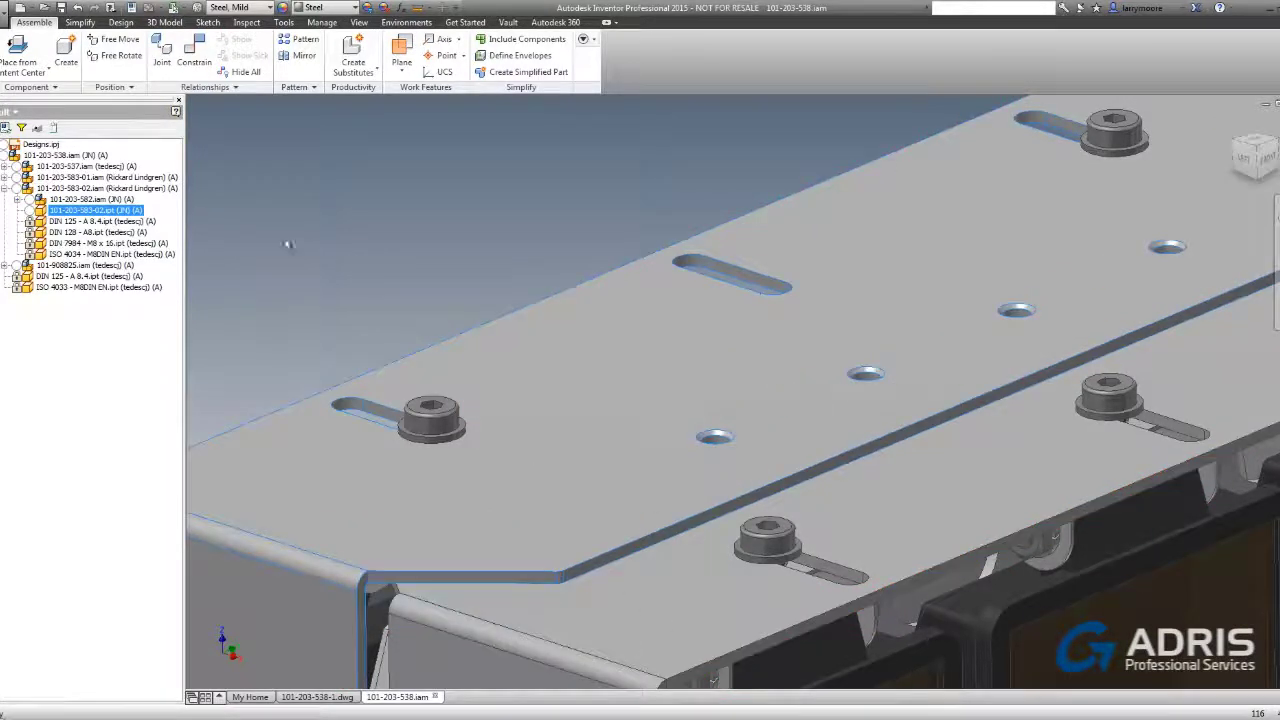
right_click(127, 210)
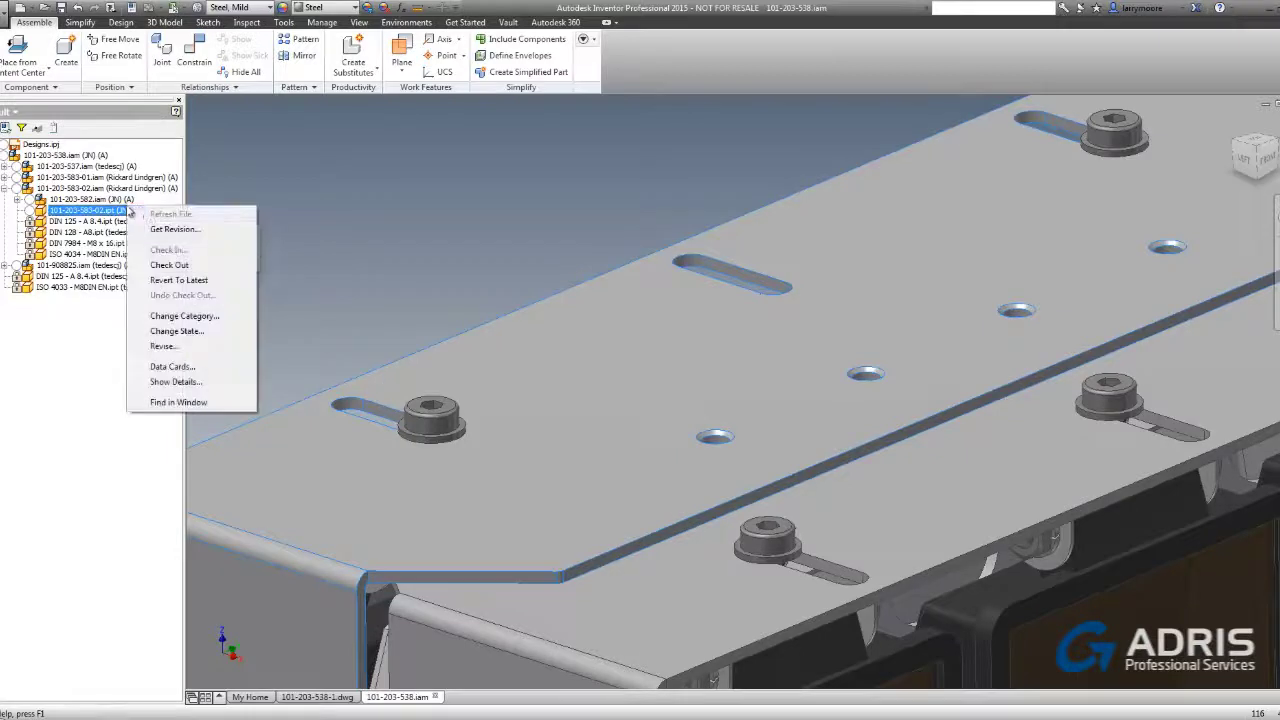
click(176, 382)
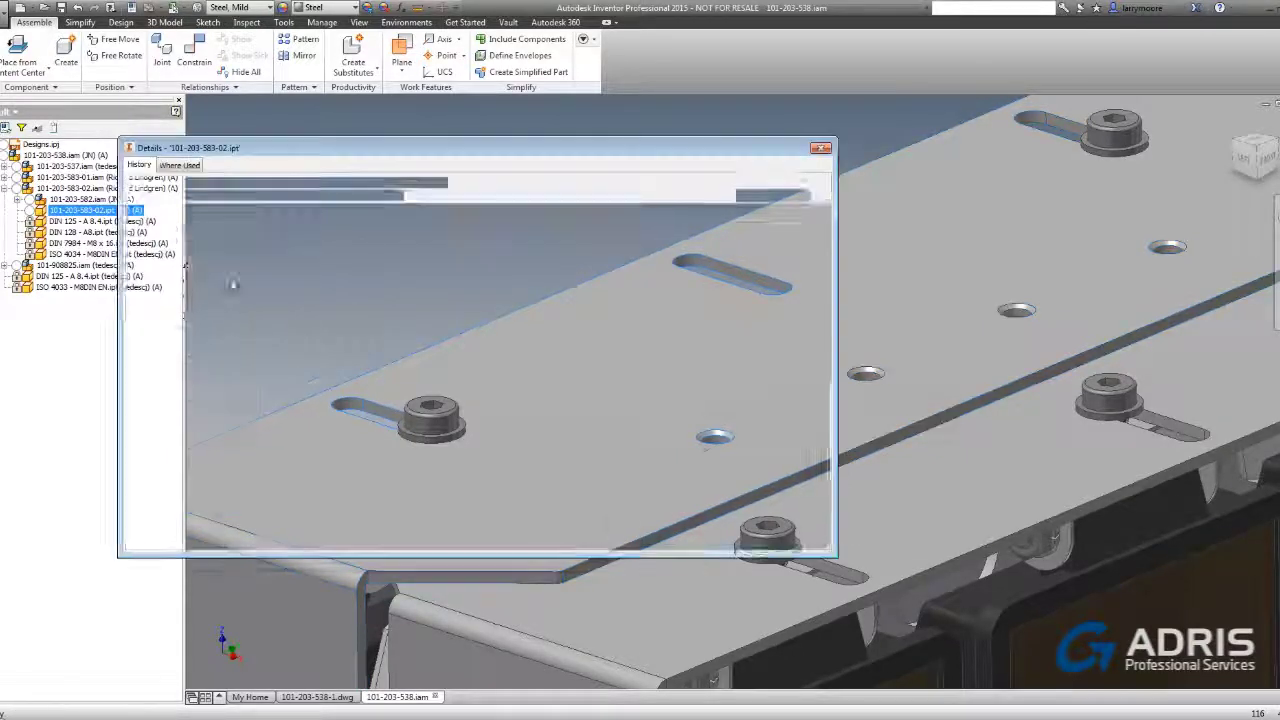
click(740, 194)
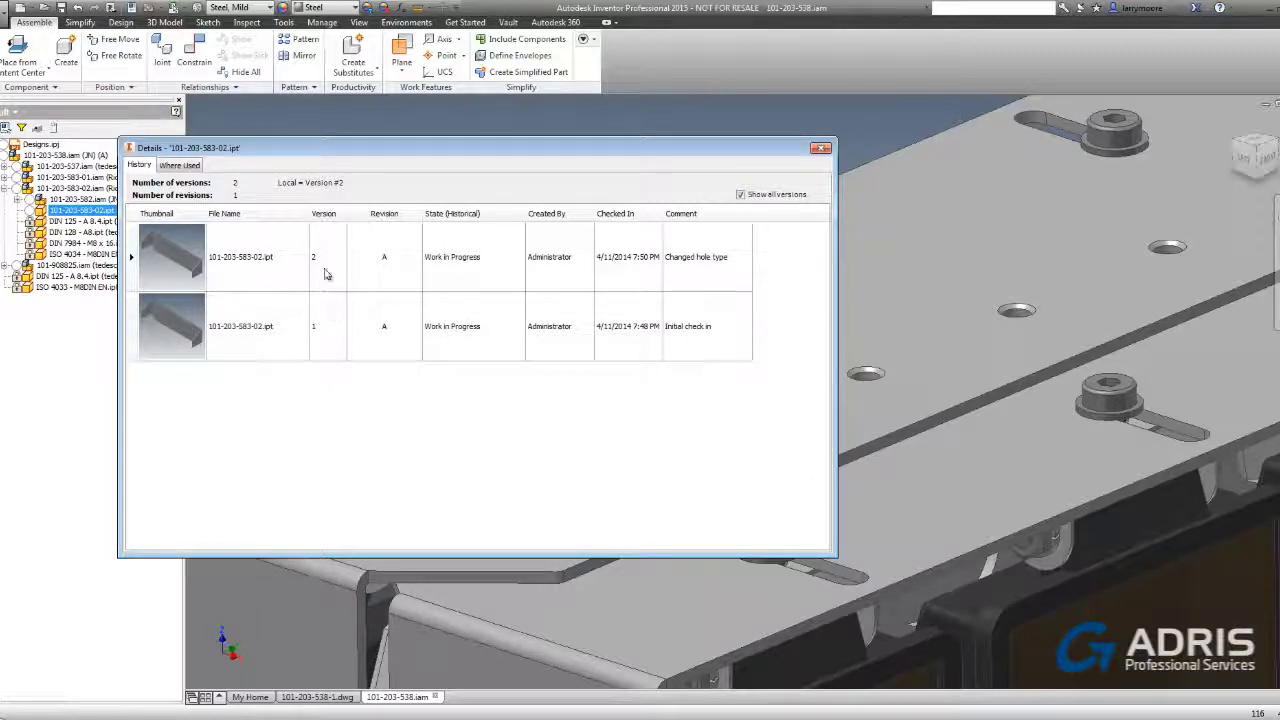
click(179, 165)
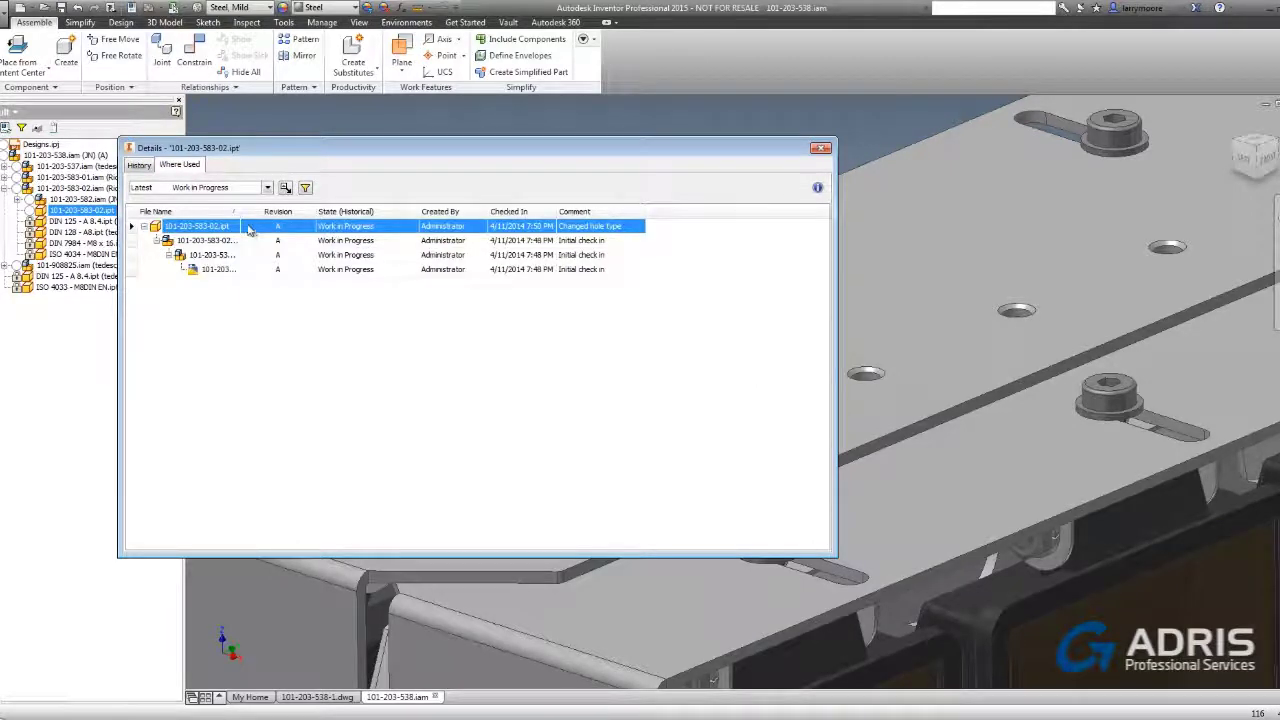
drag(241, 211, 311, 211)
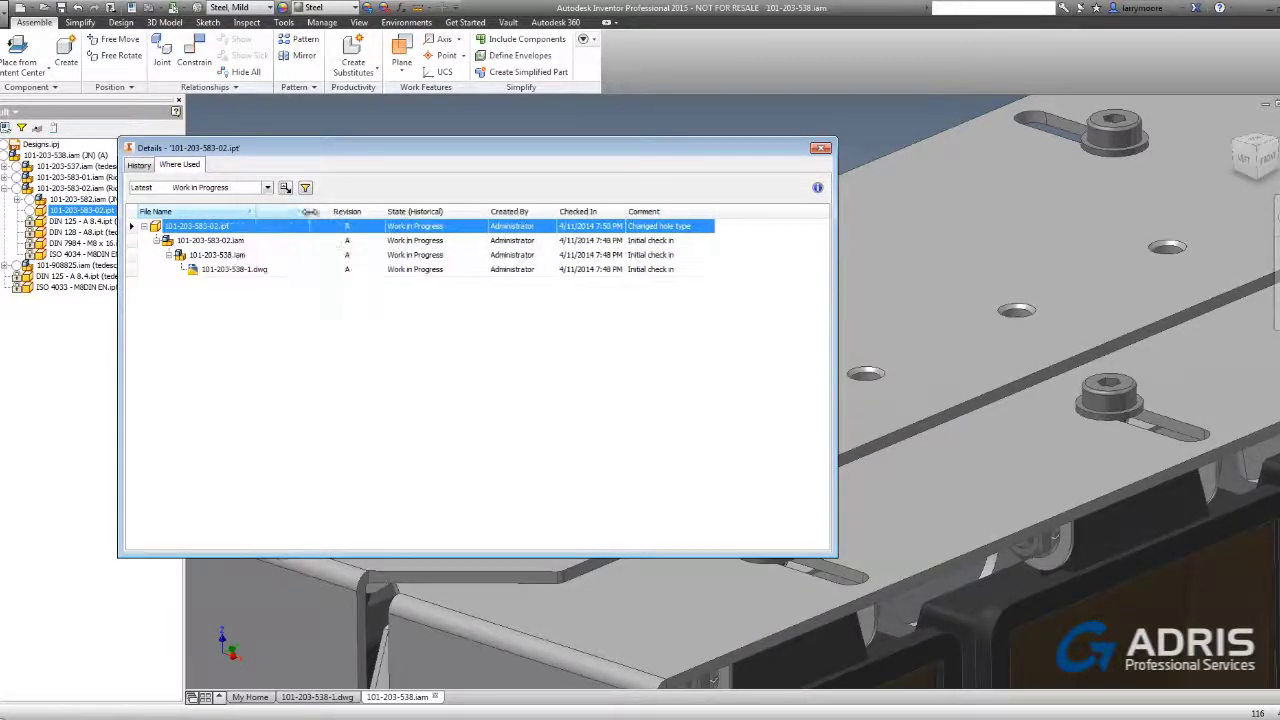
click(823, 150)
Generate a Map Report Data chart of the roll-bar assembly's parts grouped by Material.
key(F6)
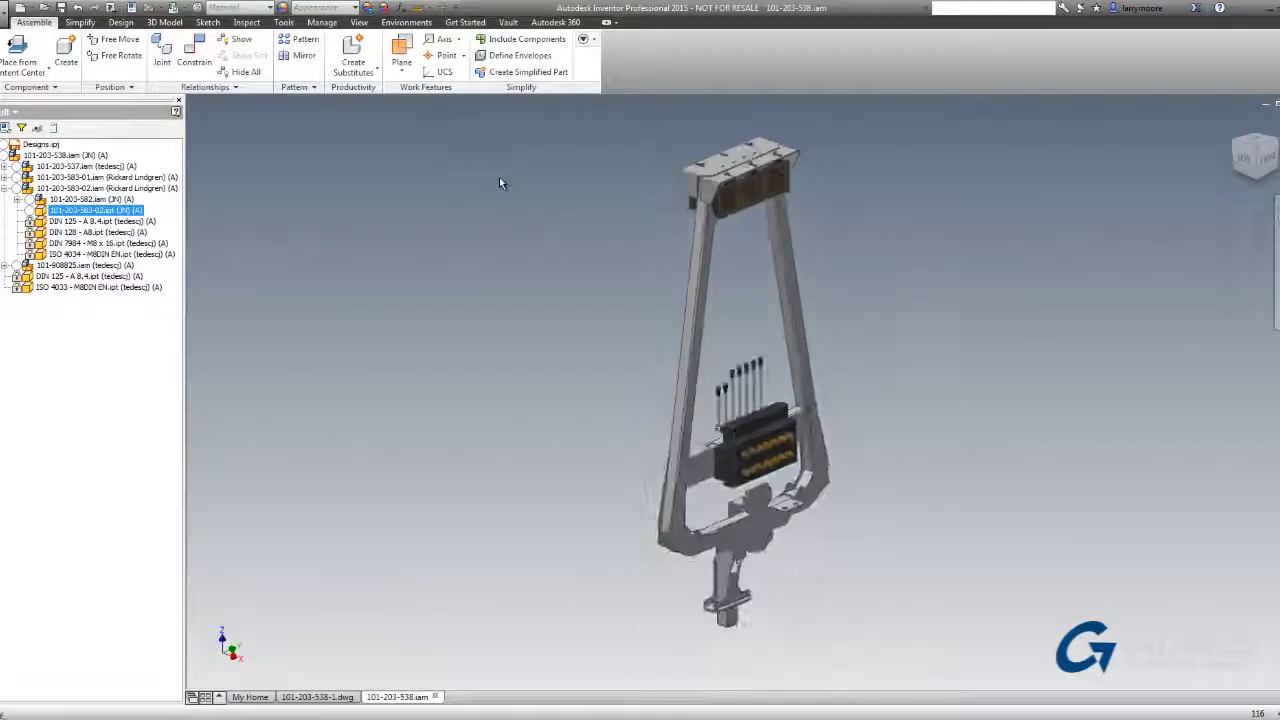
click(508, 22)
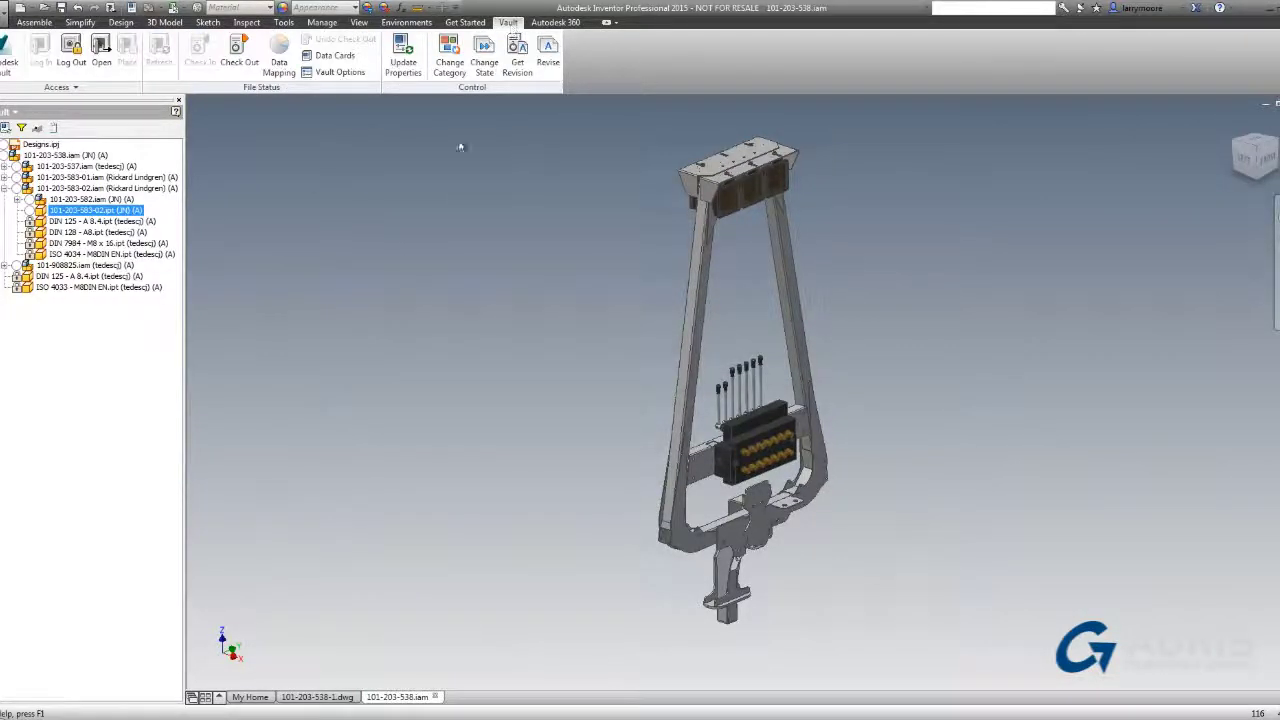
click(279, 58)
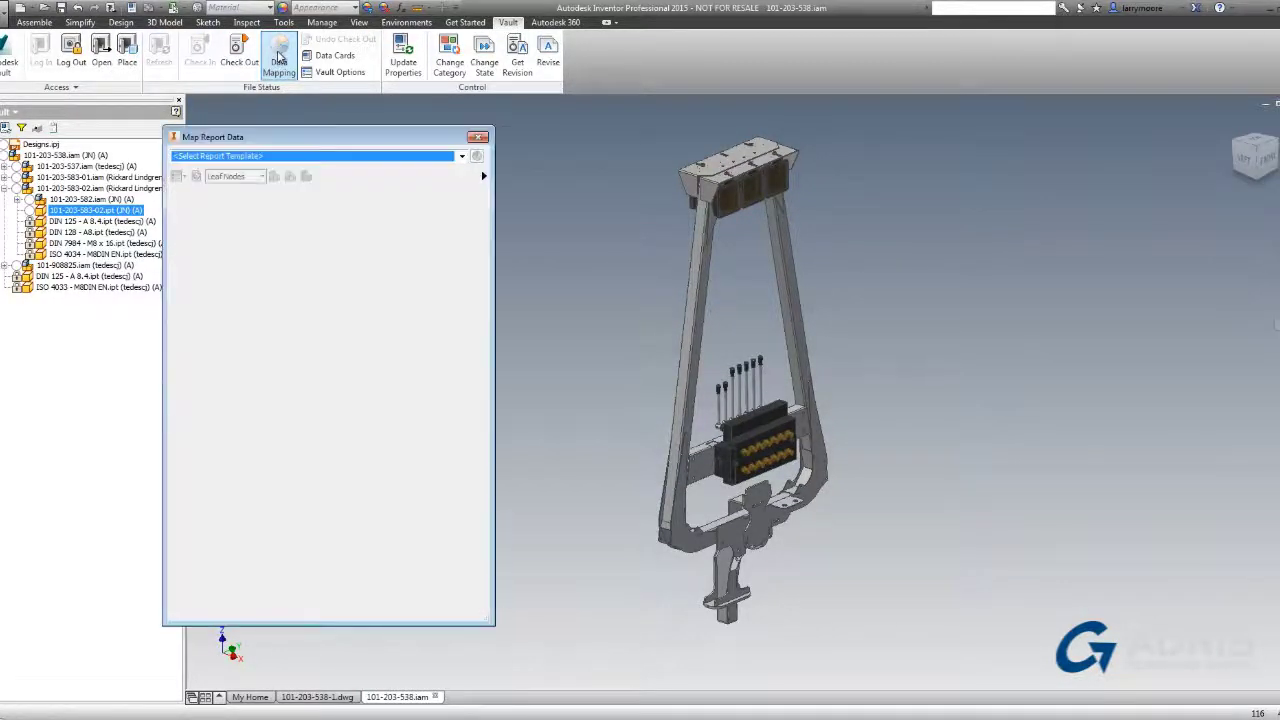
click(461, 156)
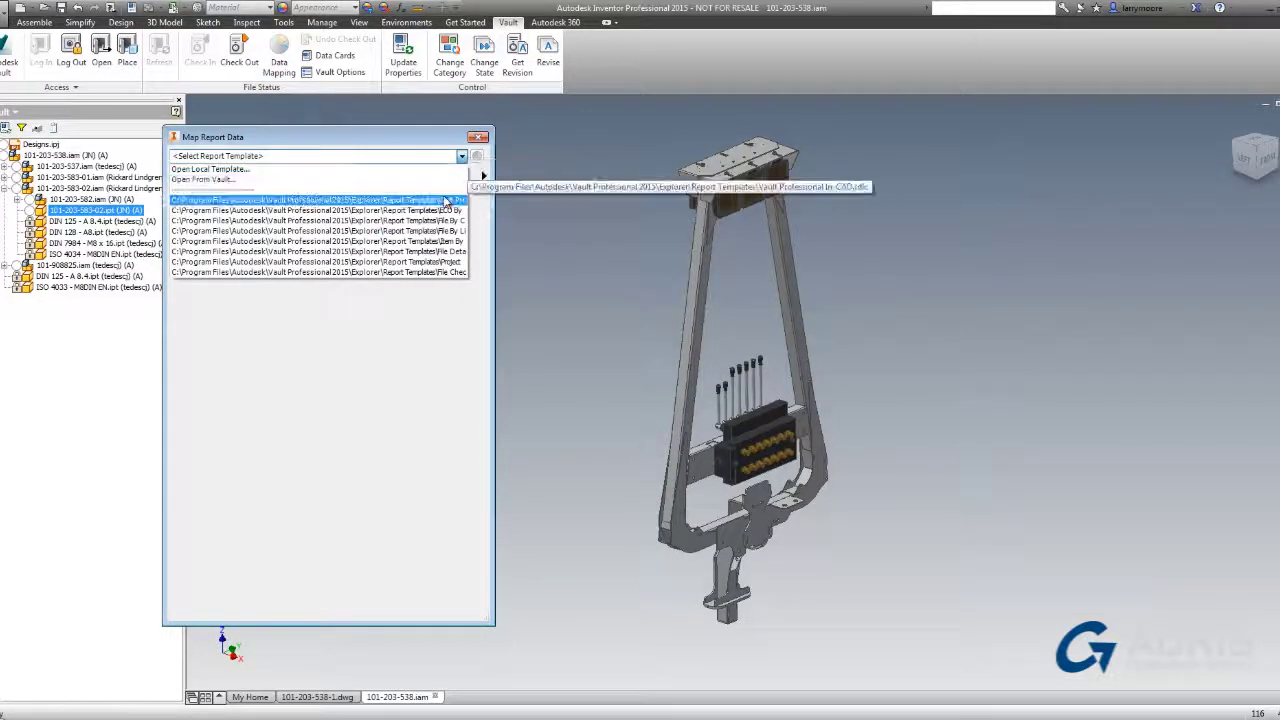
click(445, 201)
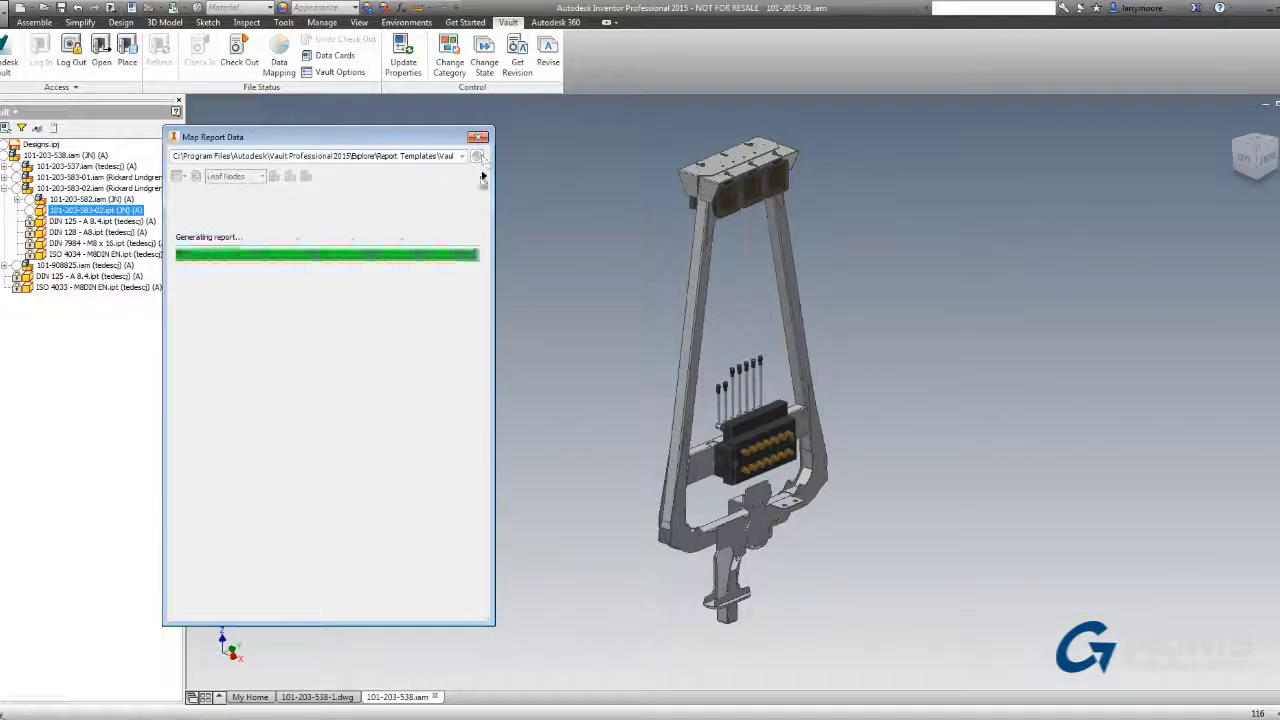
click(483, 176)
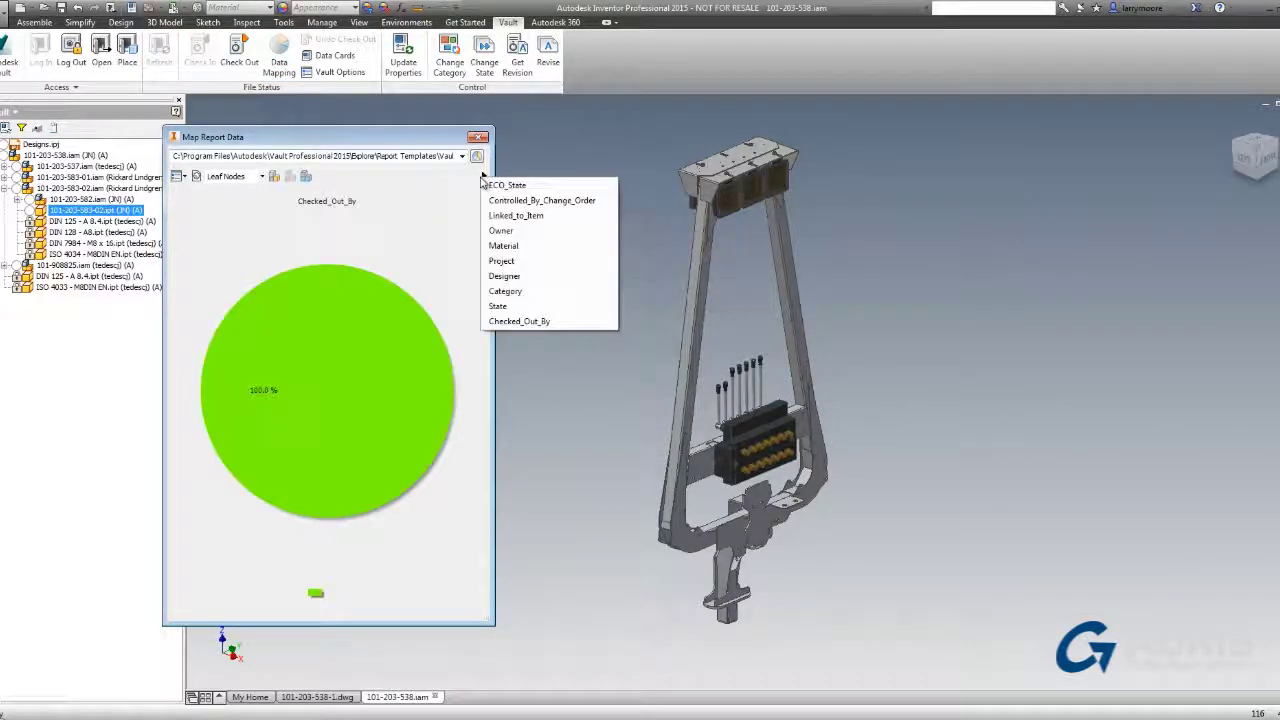
click(504, 246)
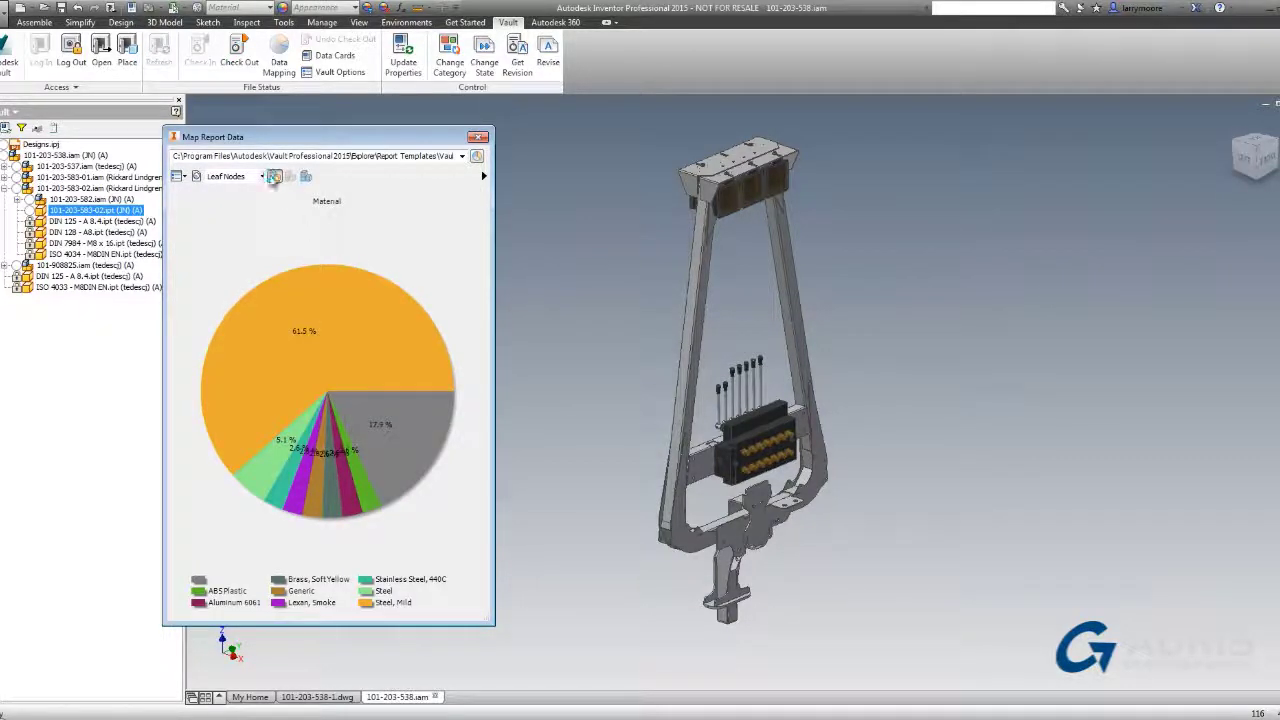
Colour the model by material with Steel, Mild overridden to red, then select all Steel, Mild parts.
click(274, 176)
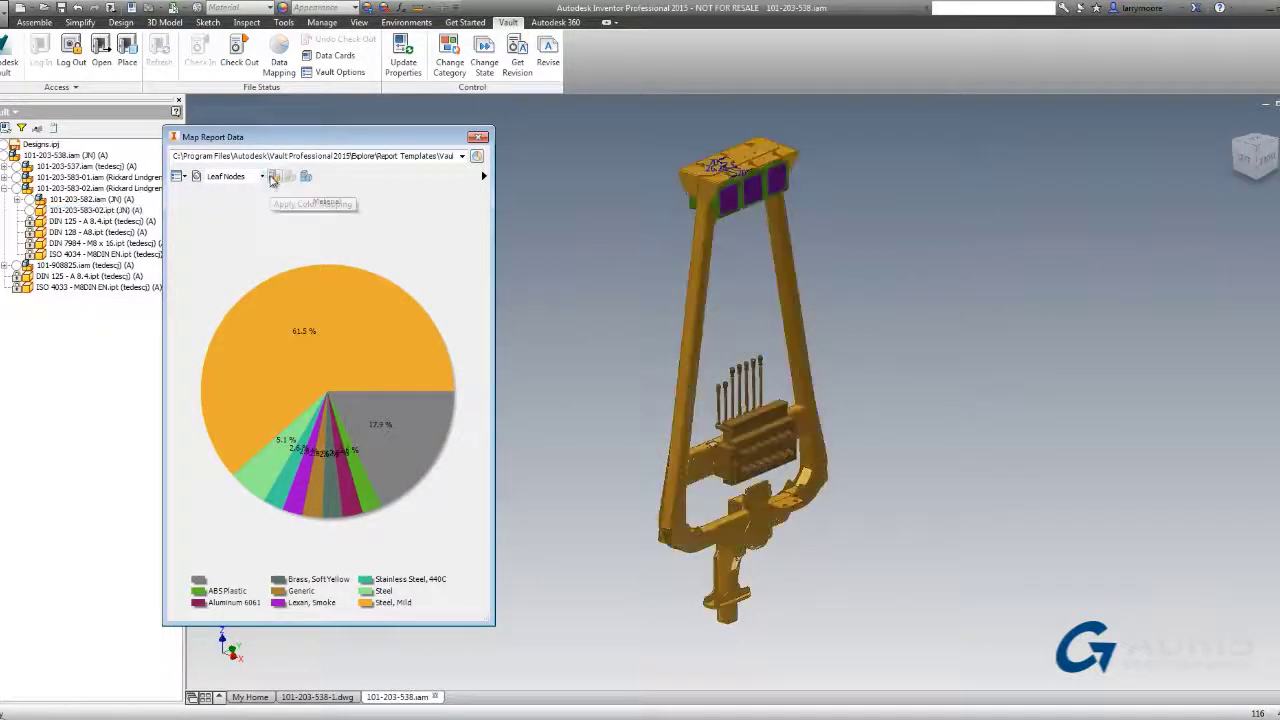
right_click(388, 308)
click(493, 312)
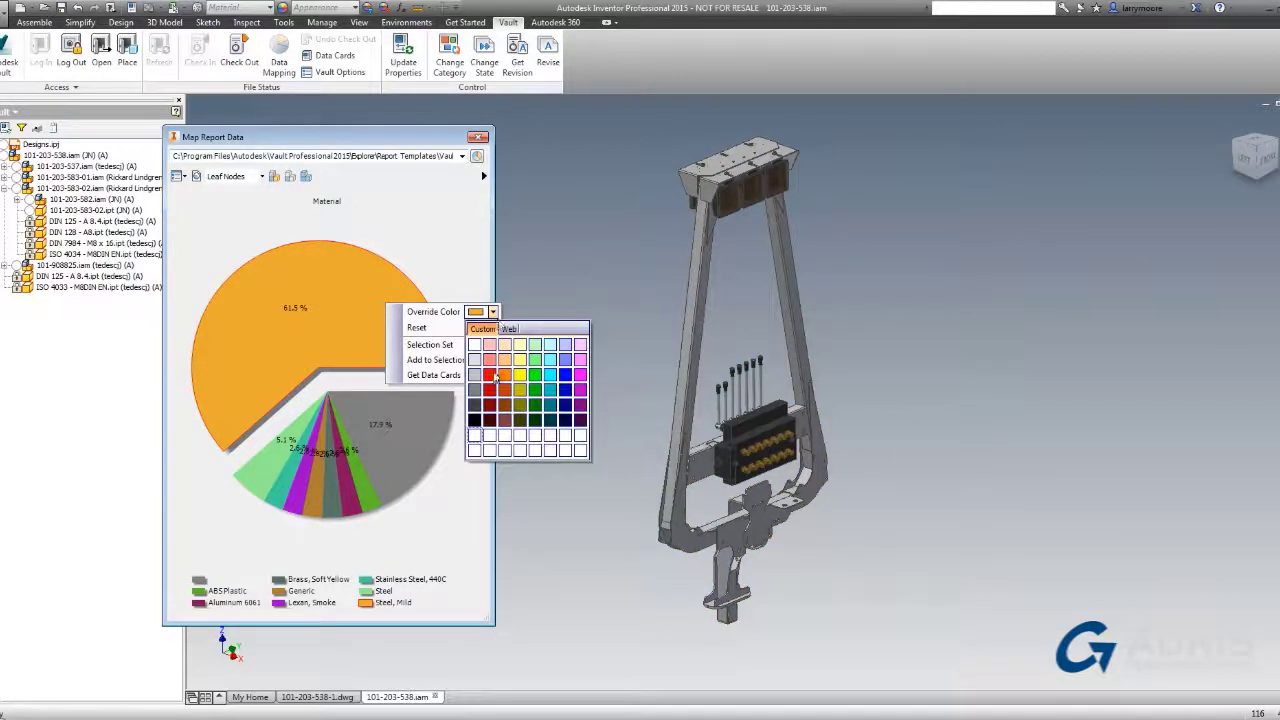
click(490, 374)
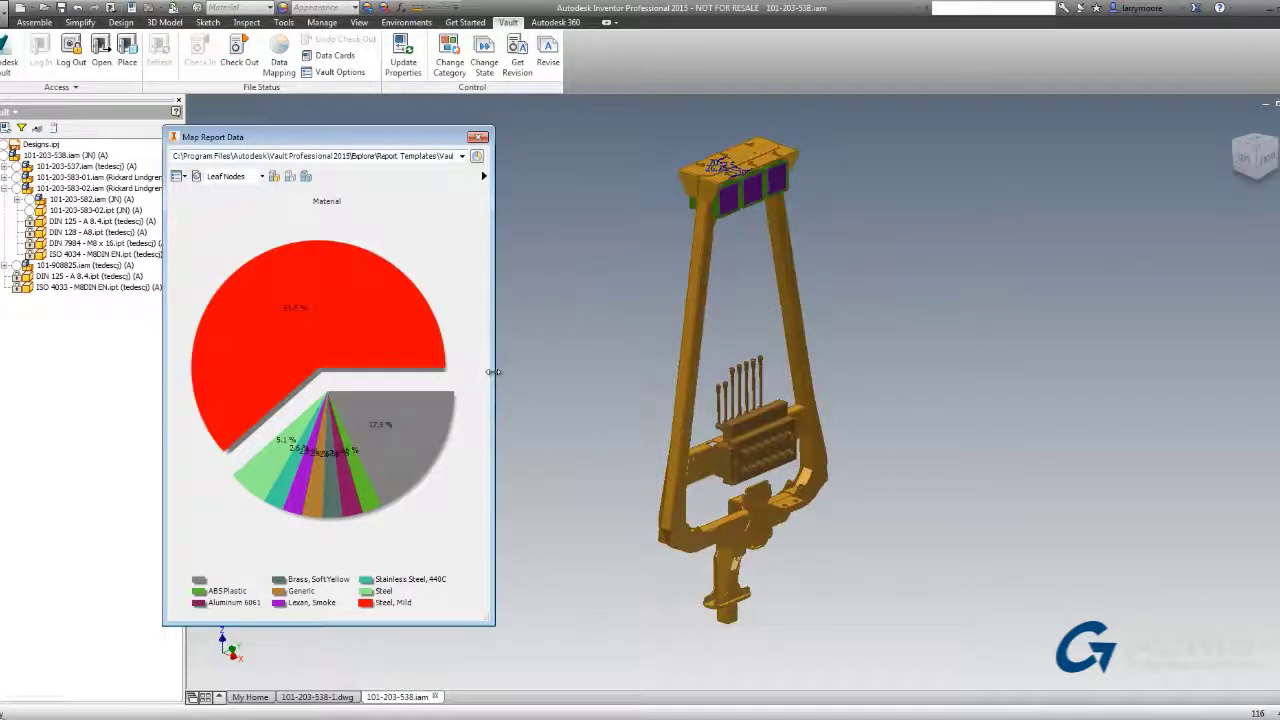
click(274, 176)
click(274, 176)
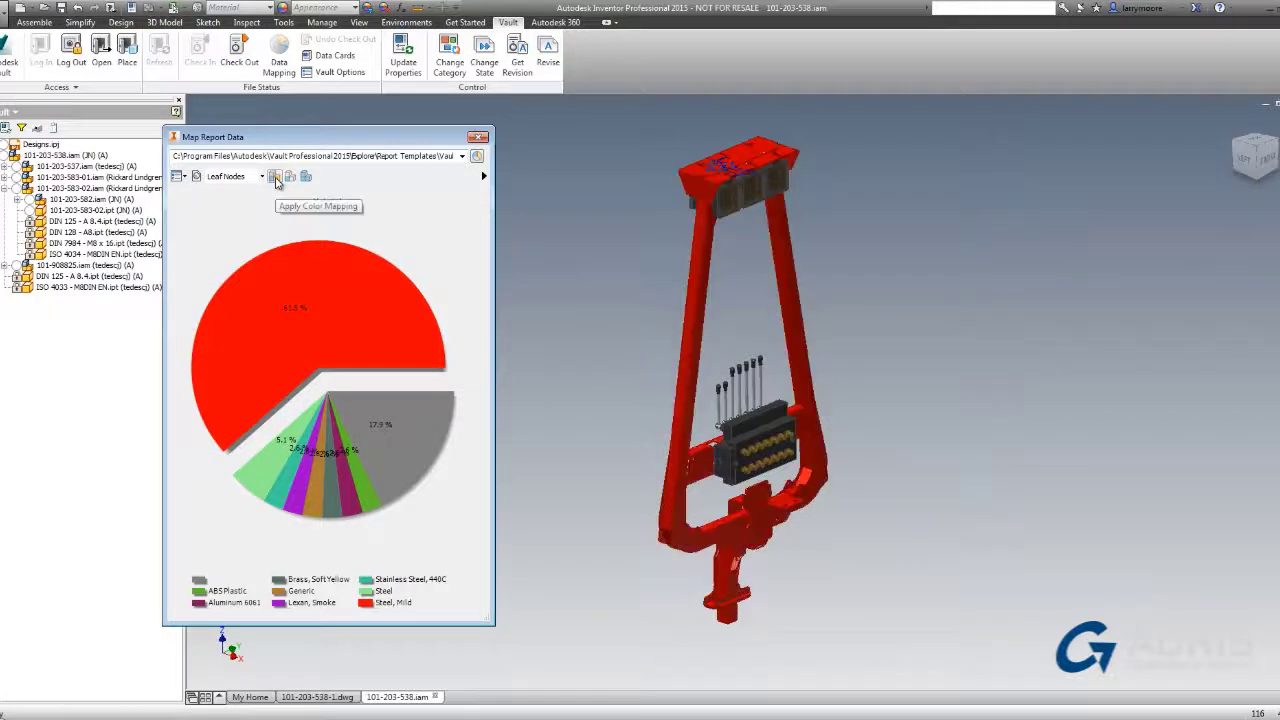
right_click(347, 314)
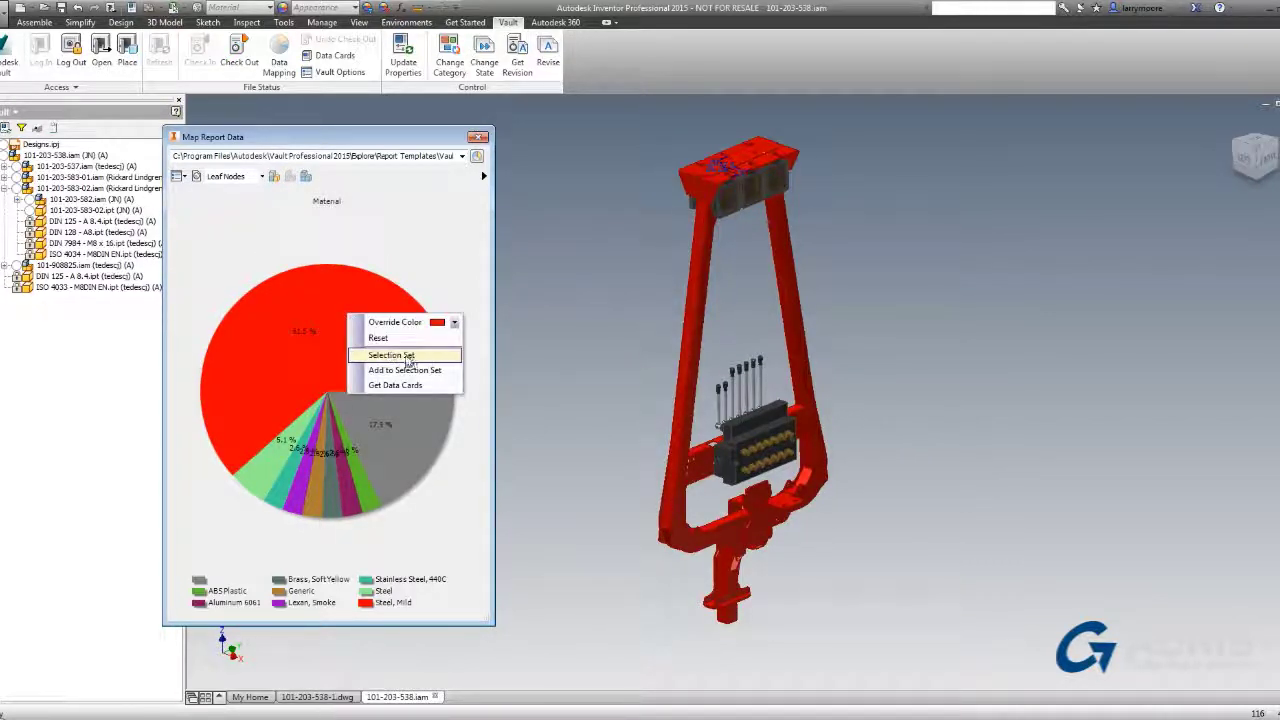
click(435, 357)
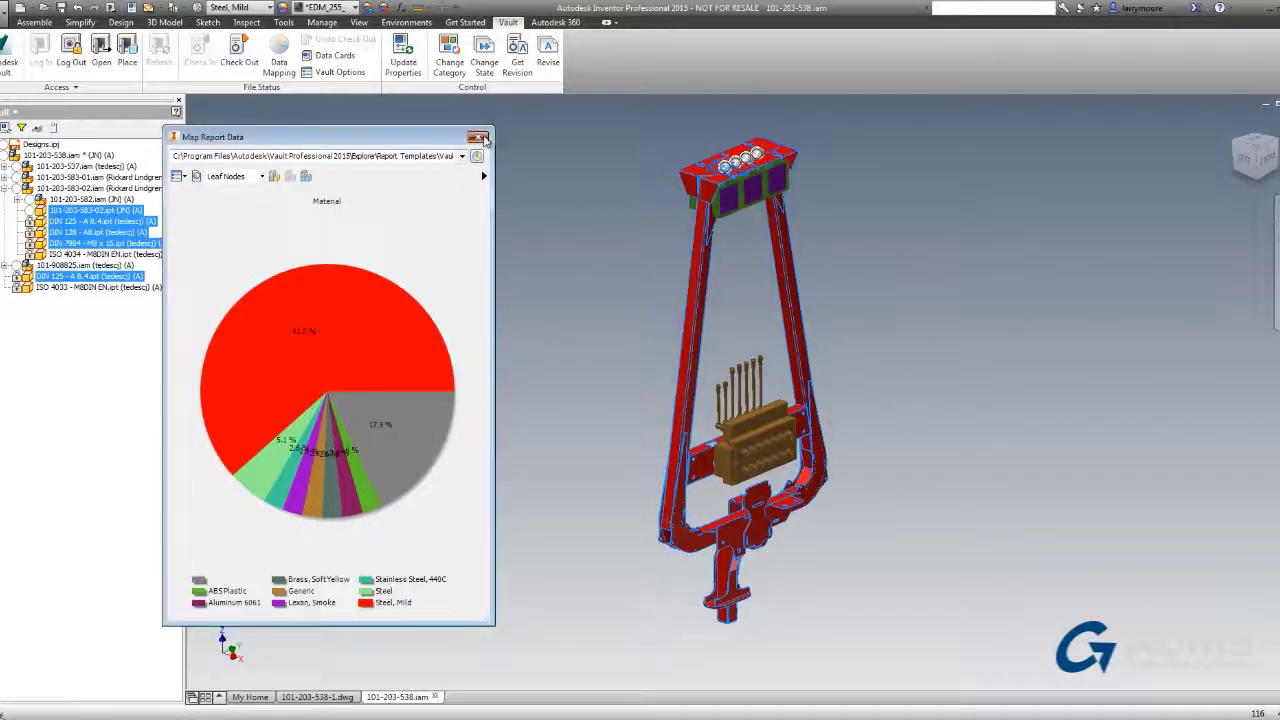
click(478, 137)
click(127, 52)
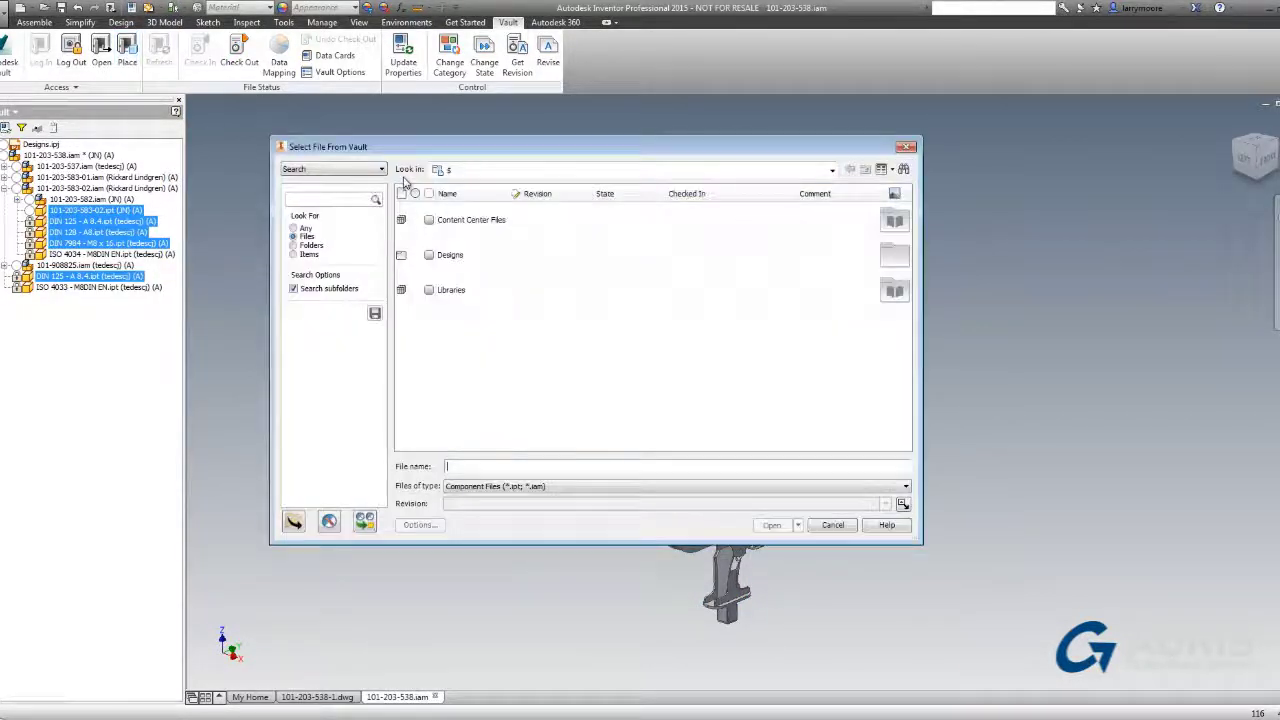
click(362, 199)
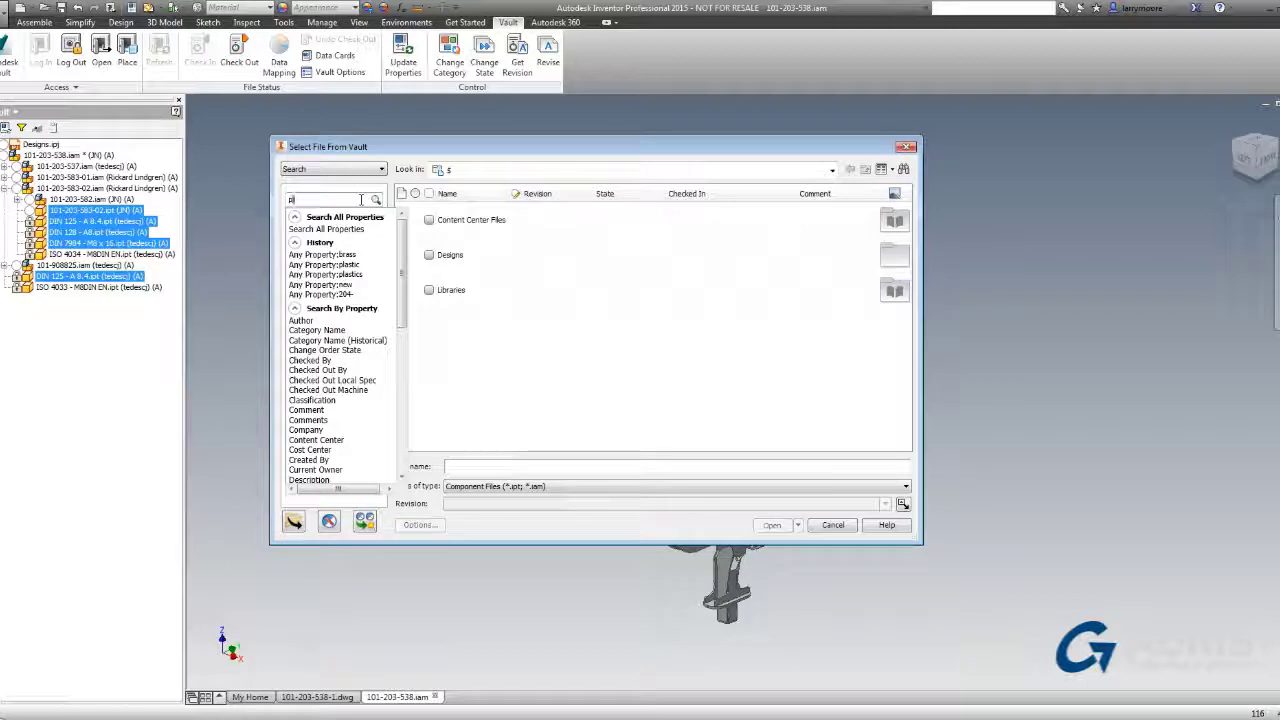
text(plastic)
key(Return)
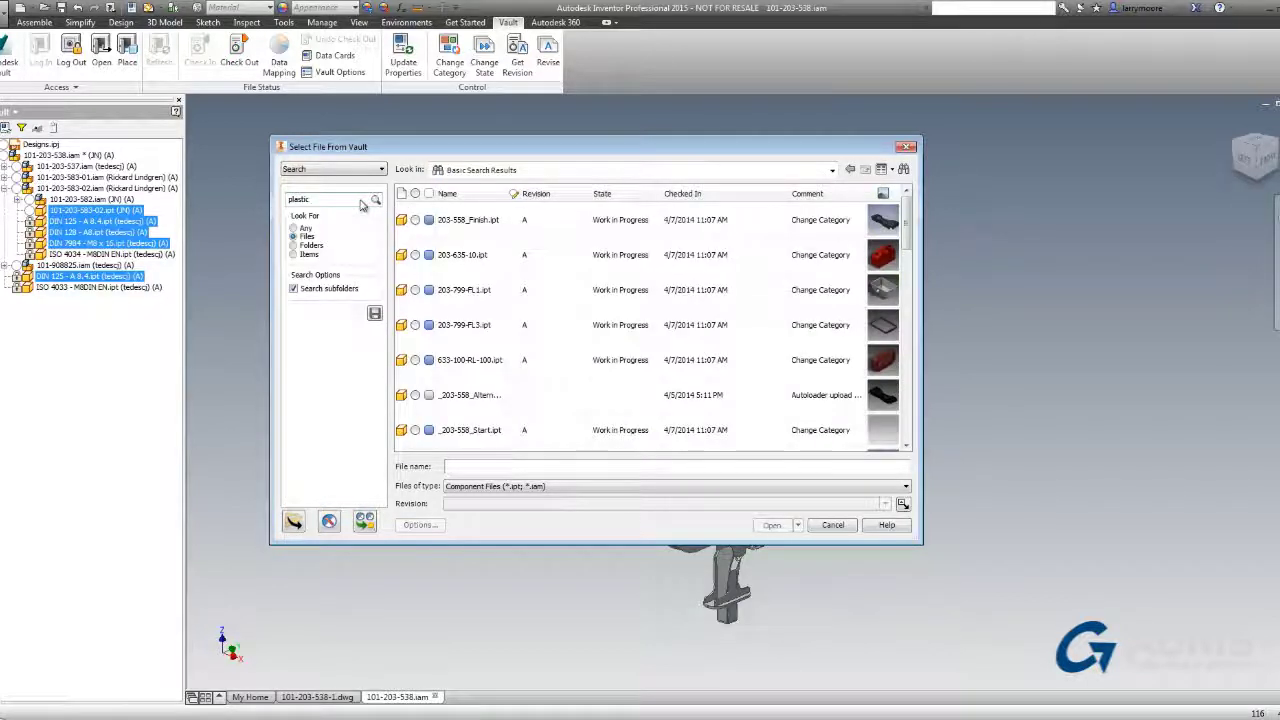
mouse_move(906, 240)
mouse_down()
mouse_move(905, 435)
mouse_move(904, 217)
mouse_up()
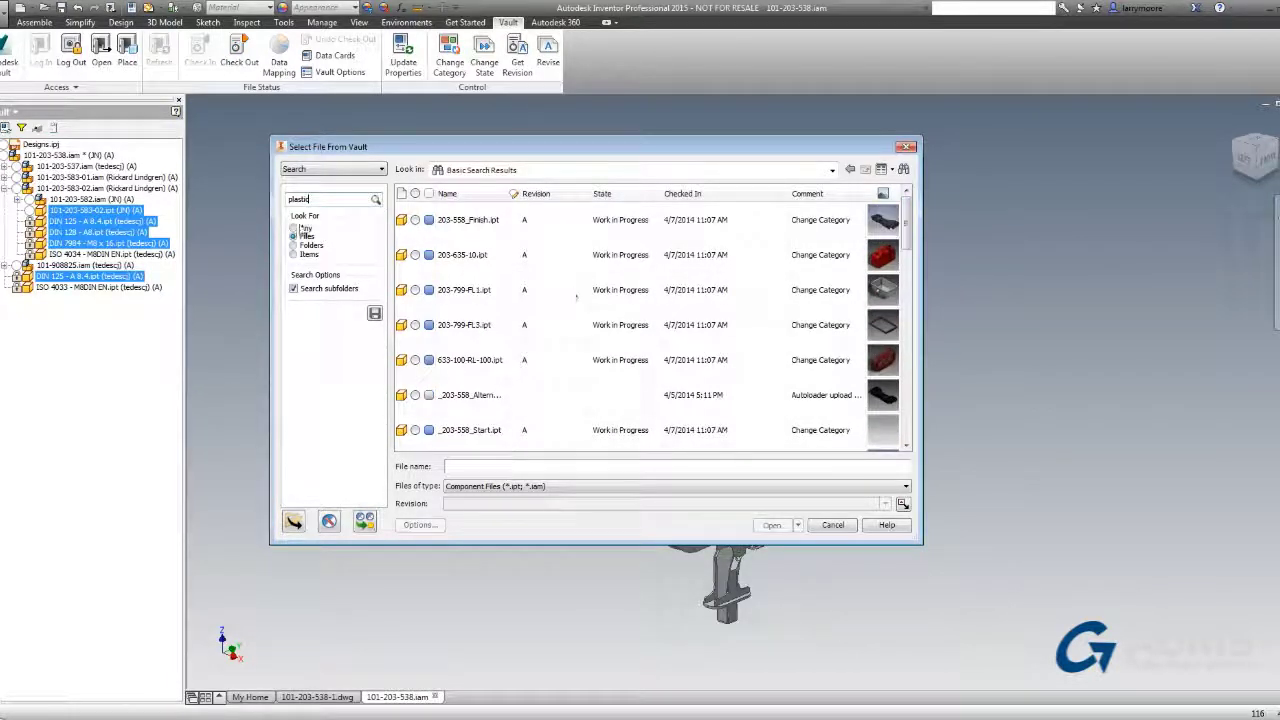
click(290, 200)
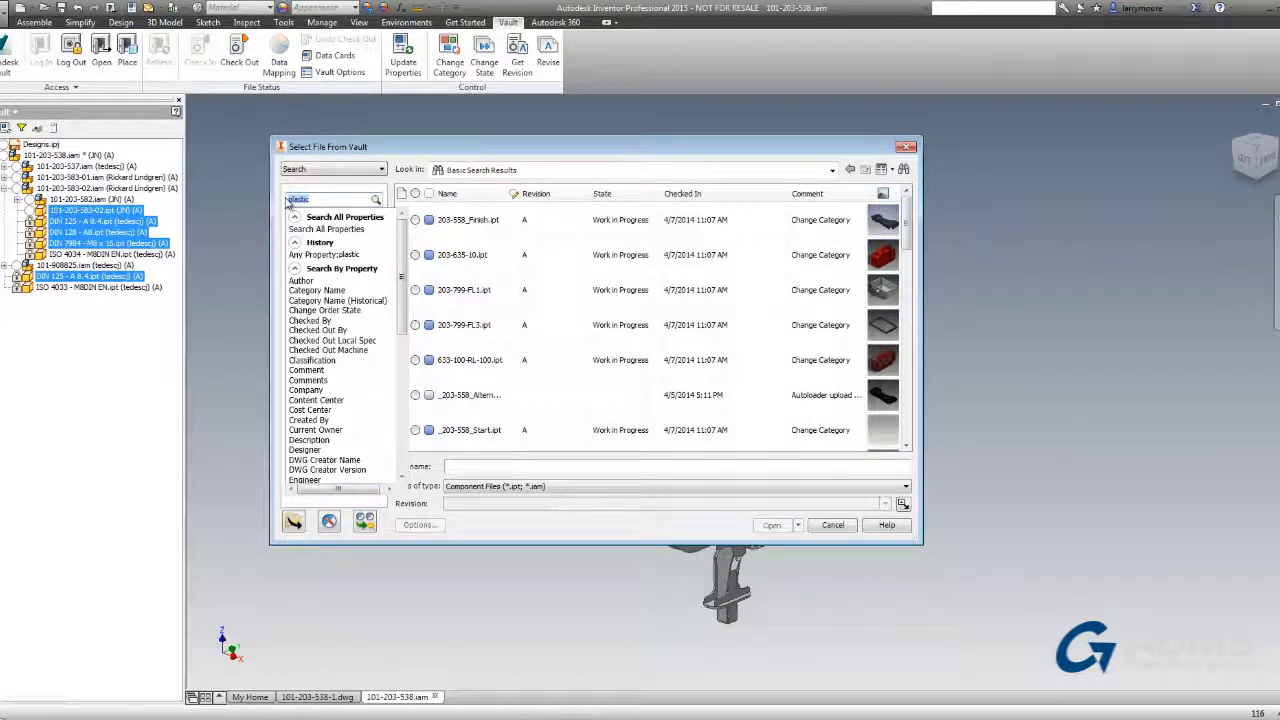
text(brass)
key(Return)
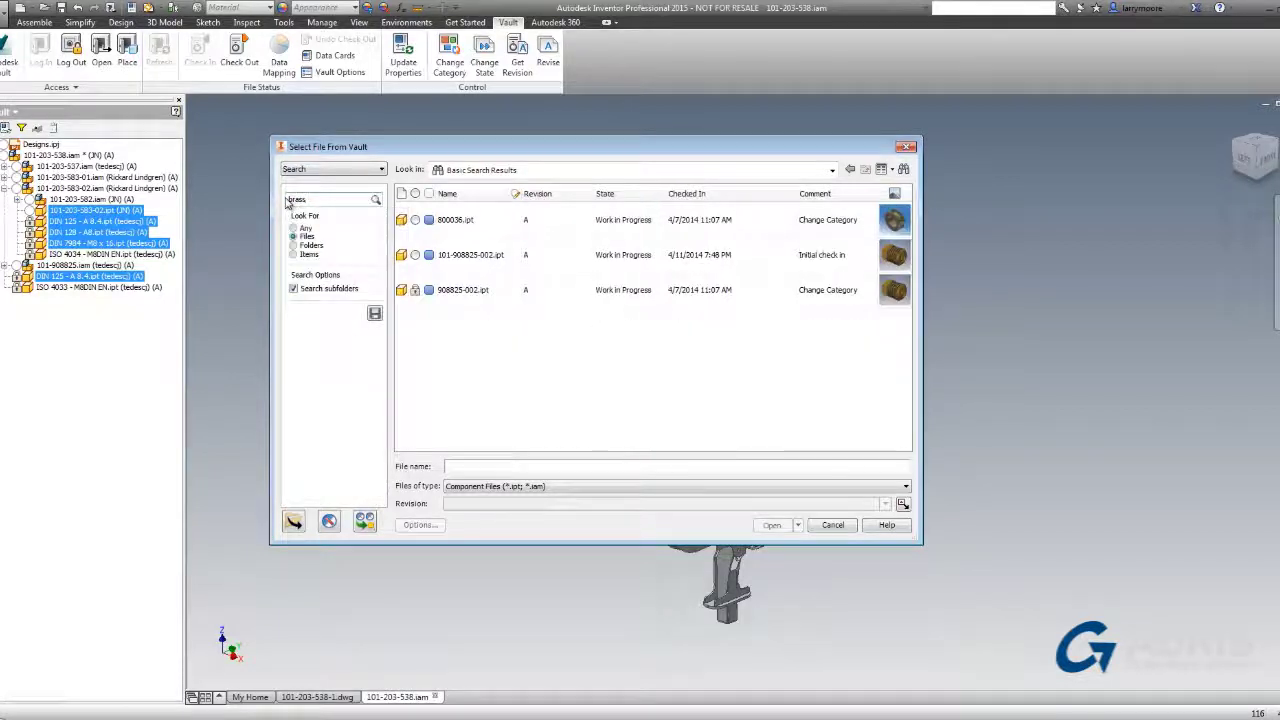
click(906, 147)
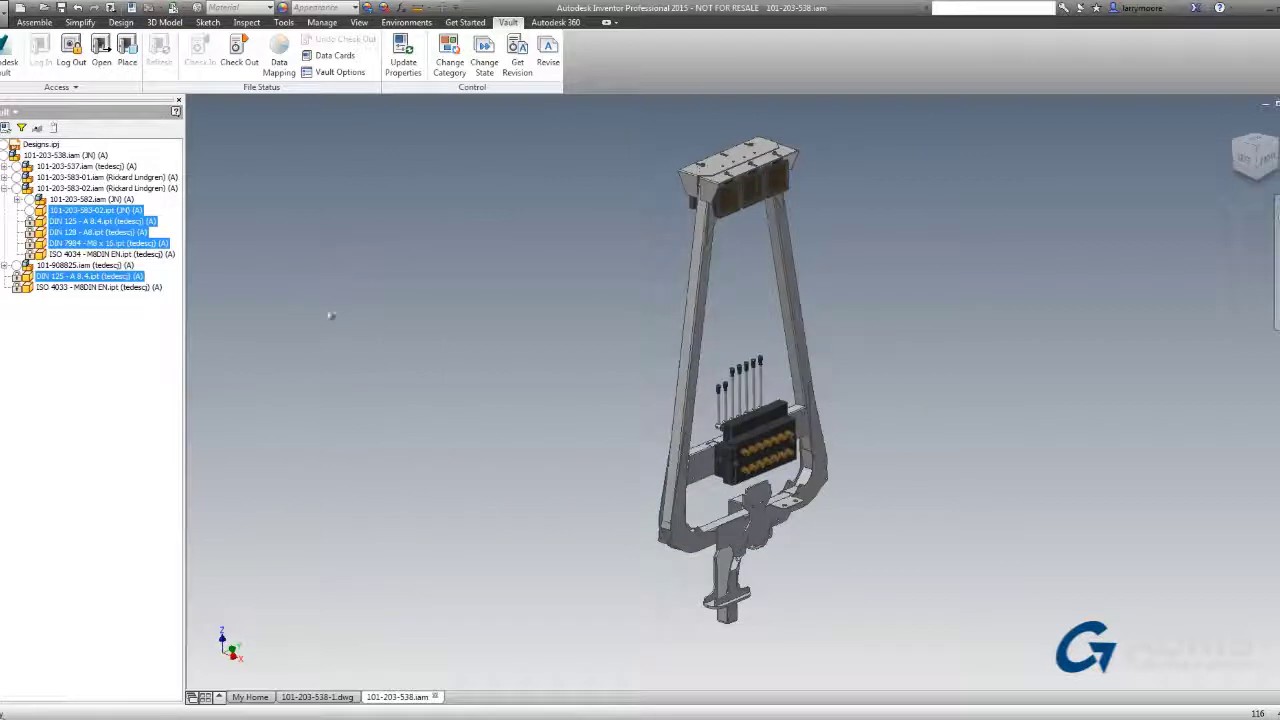
Check out 101-203-538-1.dwg, save it, and check it in with comment 'Hole was updated'.
click(304, 697)
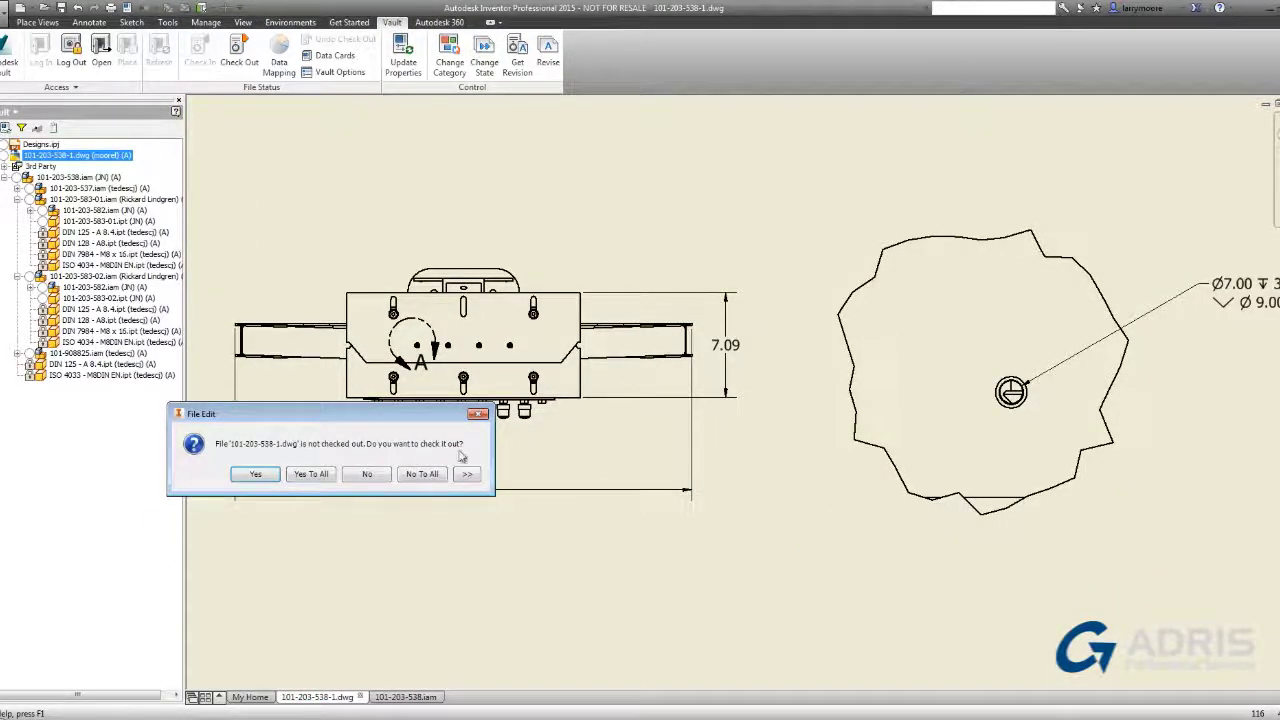
click(322, 476)
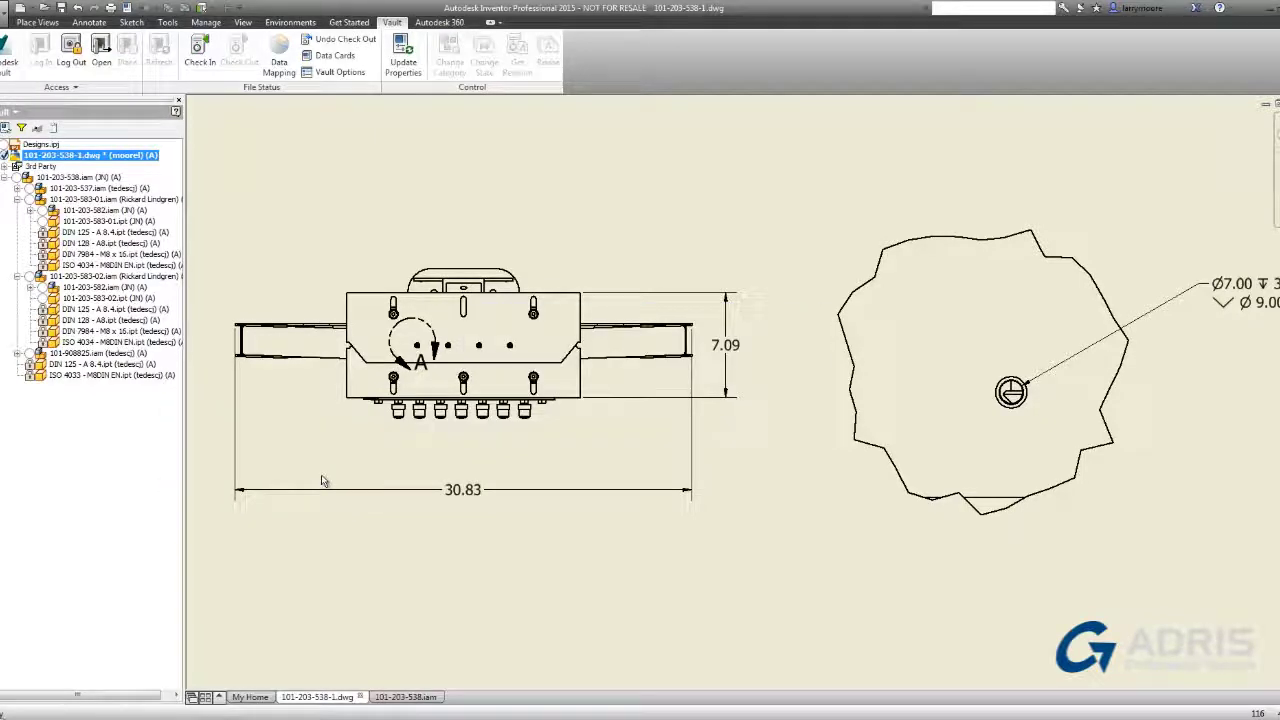
right_click(120, 158)
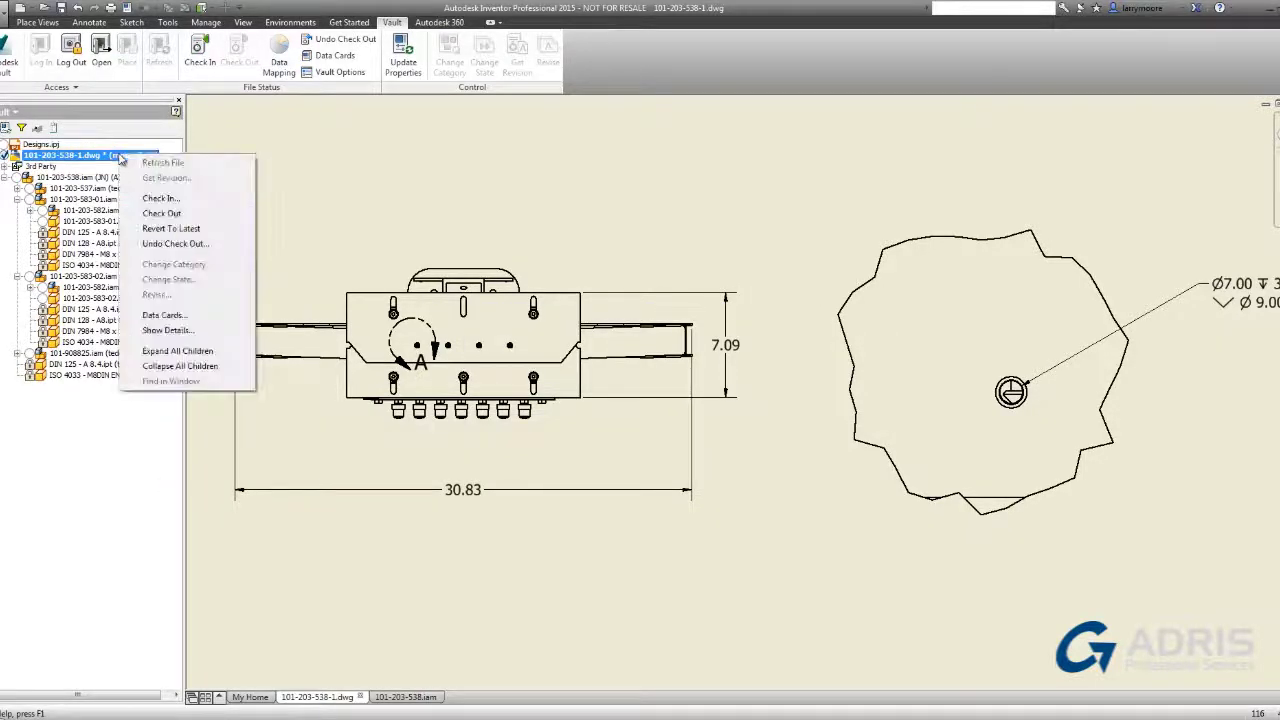
click(178, 208)
click(393, 475)
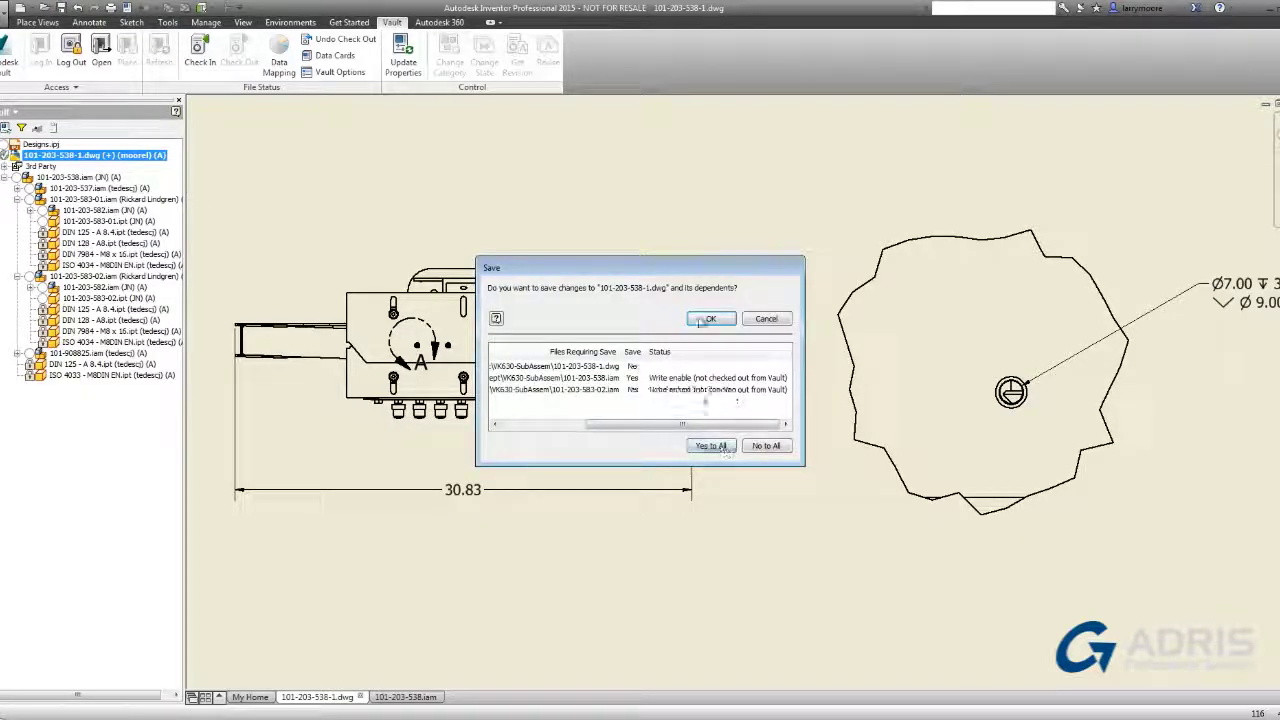
click(705, 319)
mouse_move(11, 150)
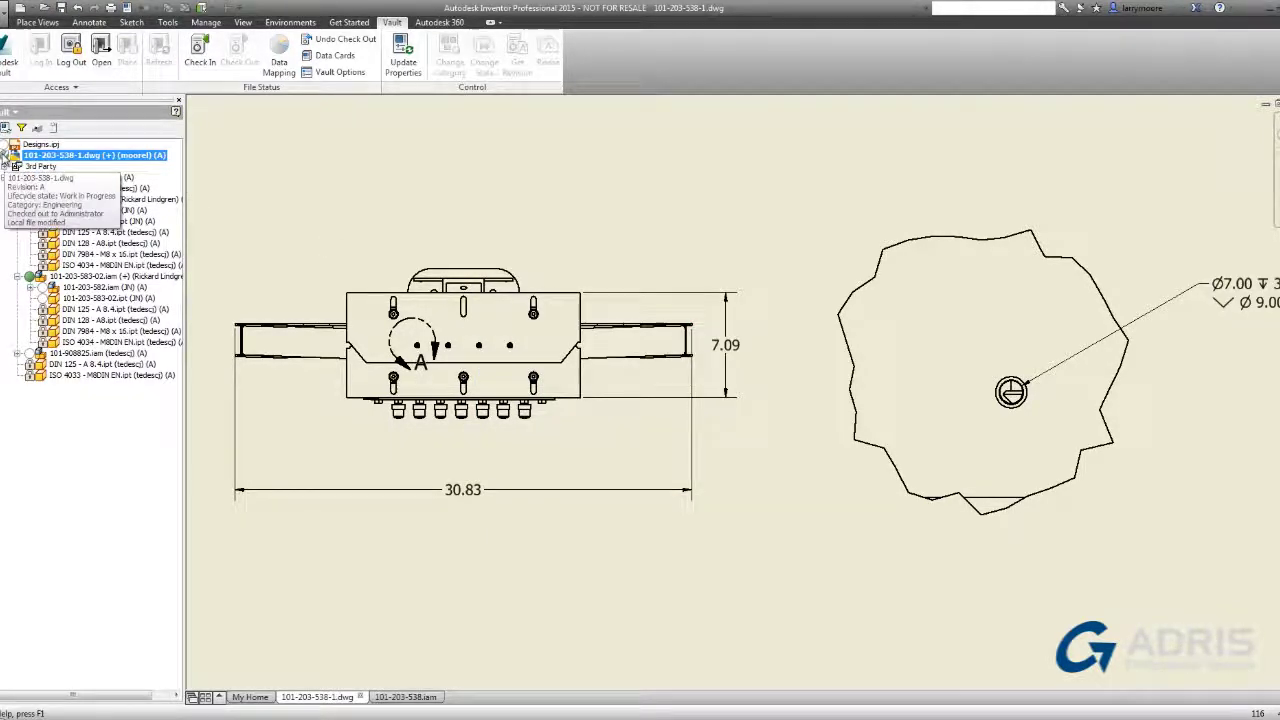
click(199, 47)
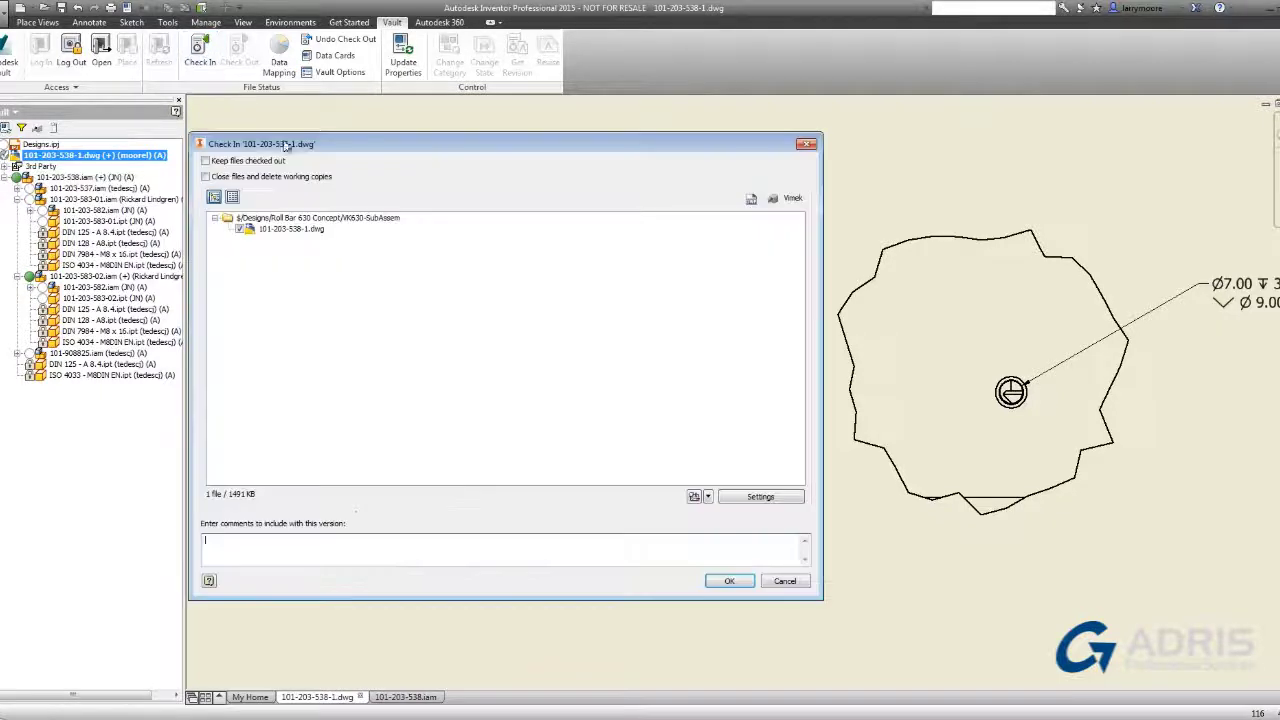
click(347, 555)
text(Hole was updated)
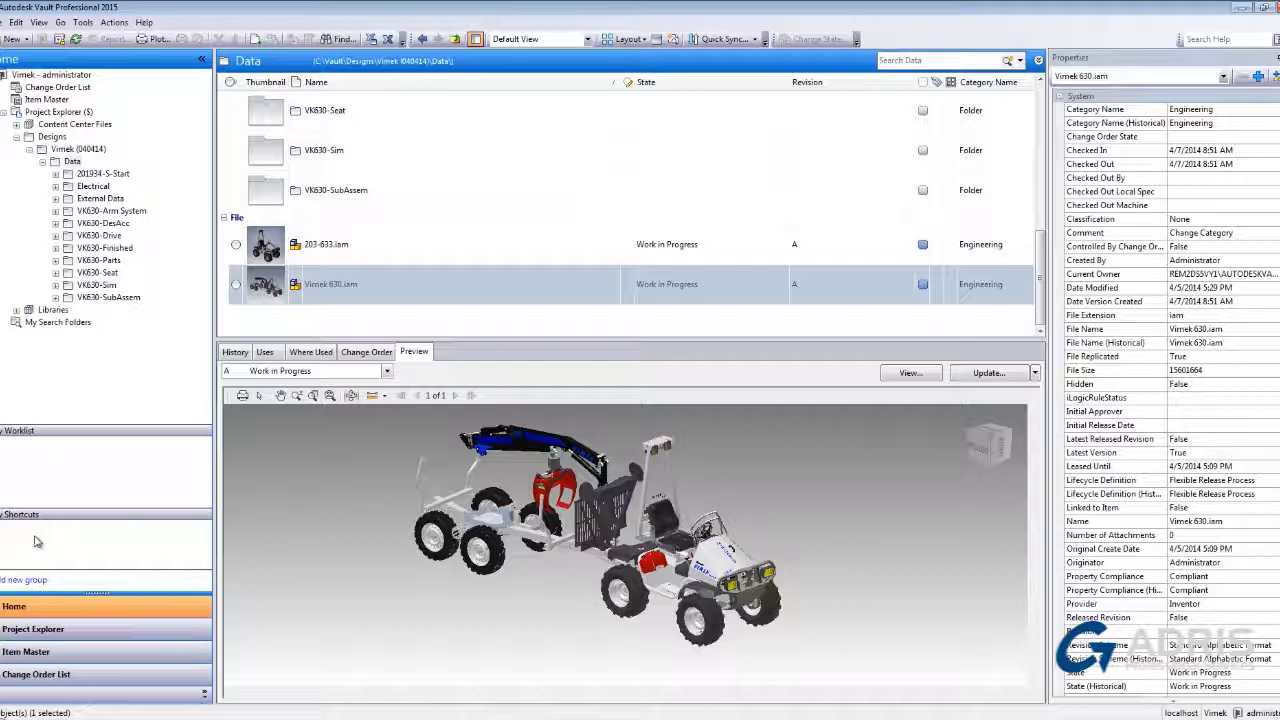
Create a shortcut to Vimek 630.iam in Vault Explorer and scroll through its Properties panel.
right_click(332, 288)
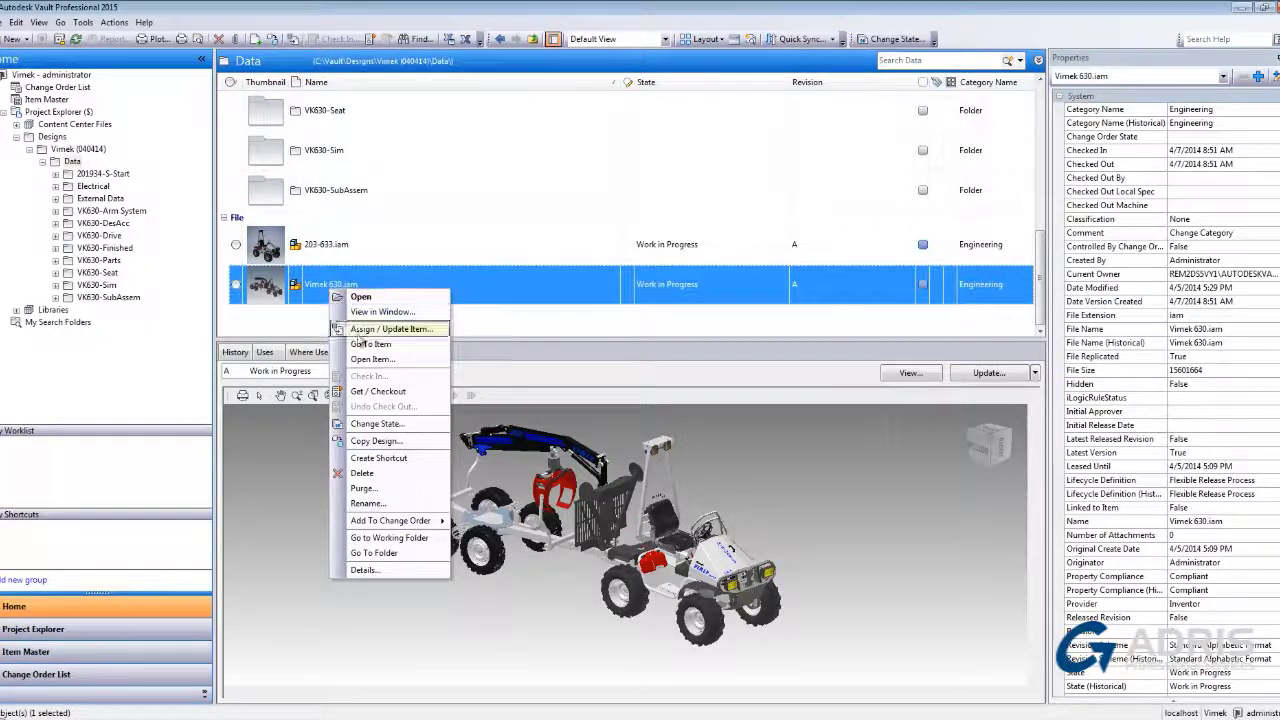
click(378, 457)
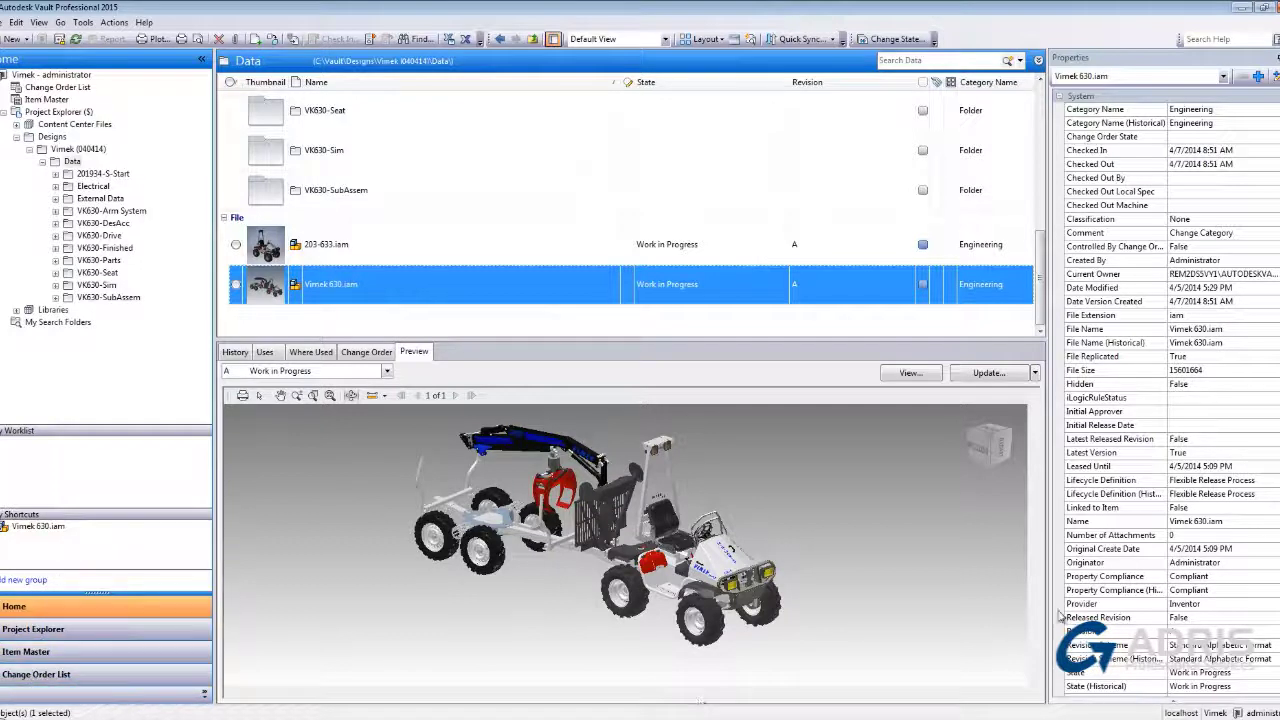
scroll(1060, 614, down, 3)
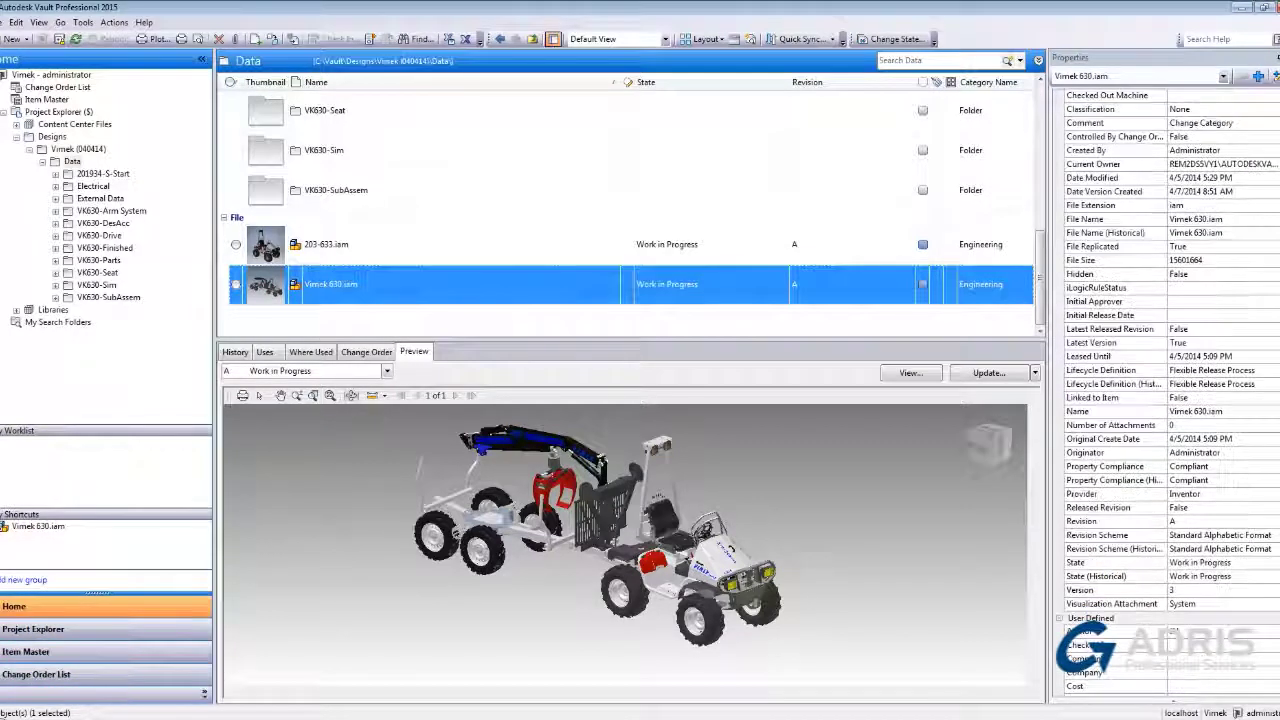
scroll(1060, 614, down, 5)
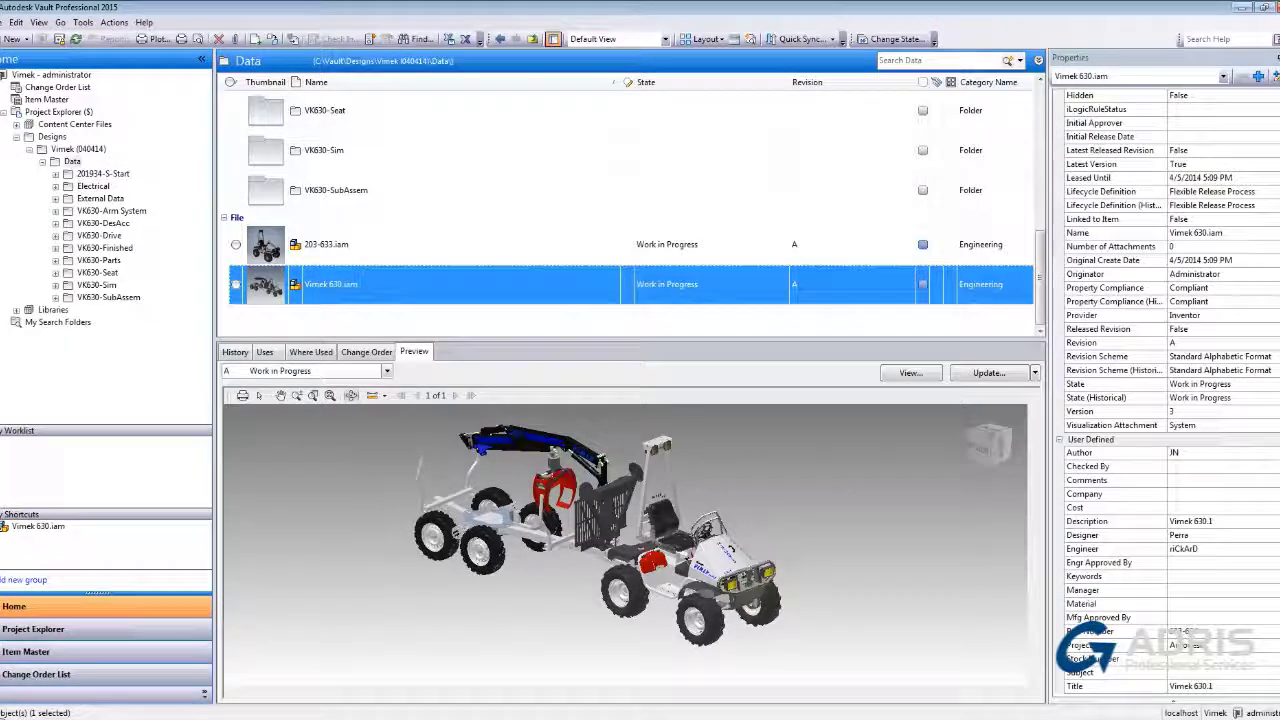
scroll(1060, 614, up, 5)
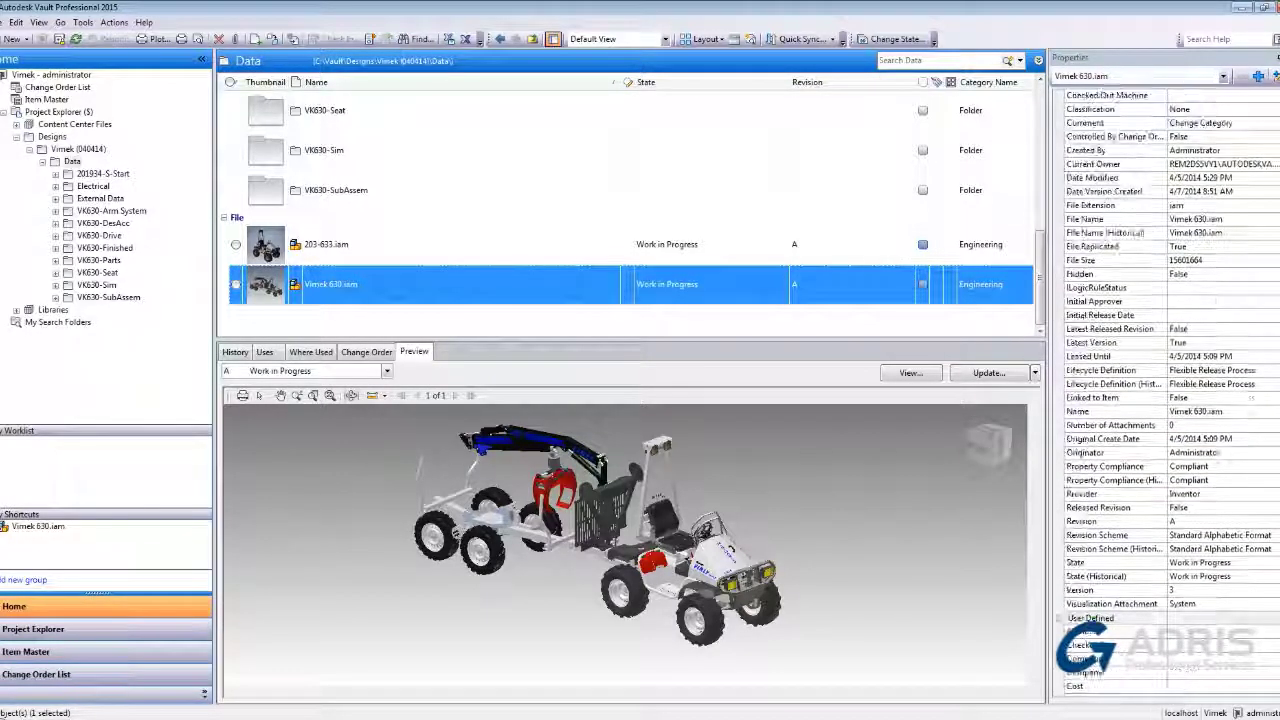
scroll(1060, 614, up, 3)
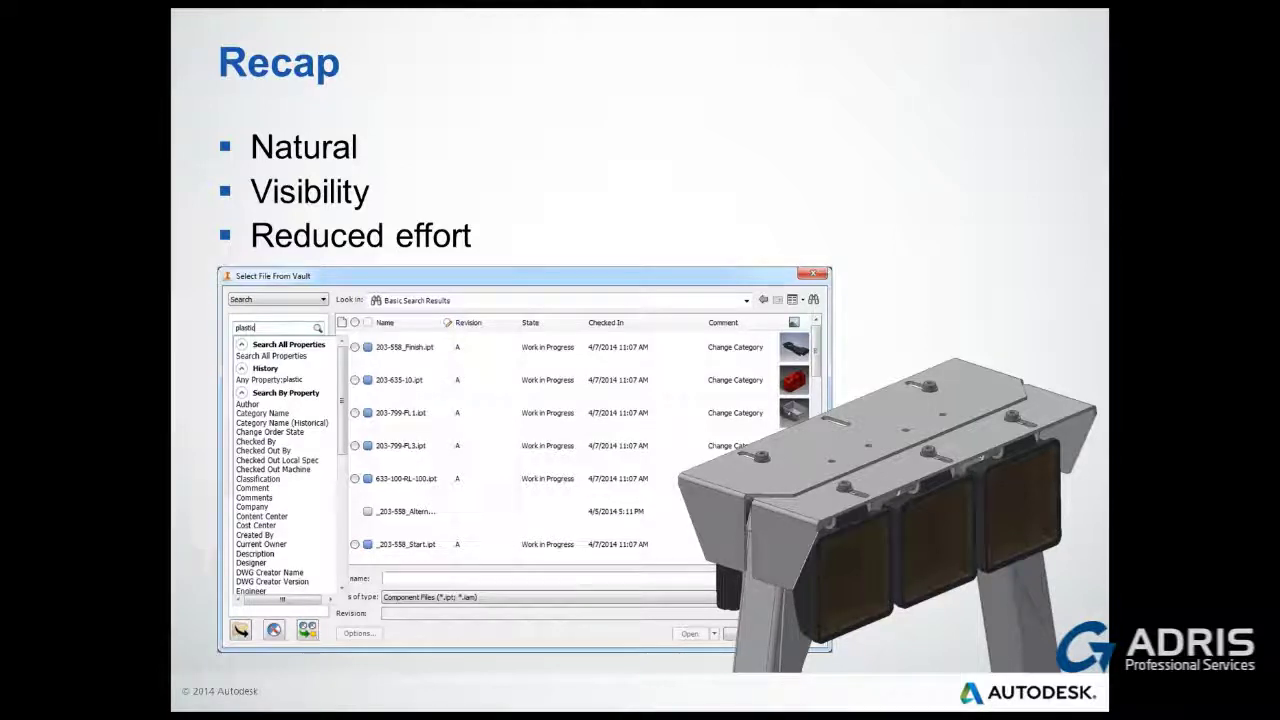
Advance from the Recap slide to the slide listing Collaboration, Efficiency and Security.
key(Right)
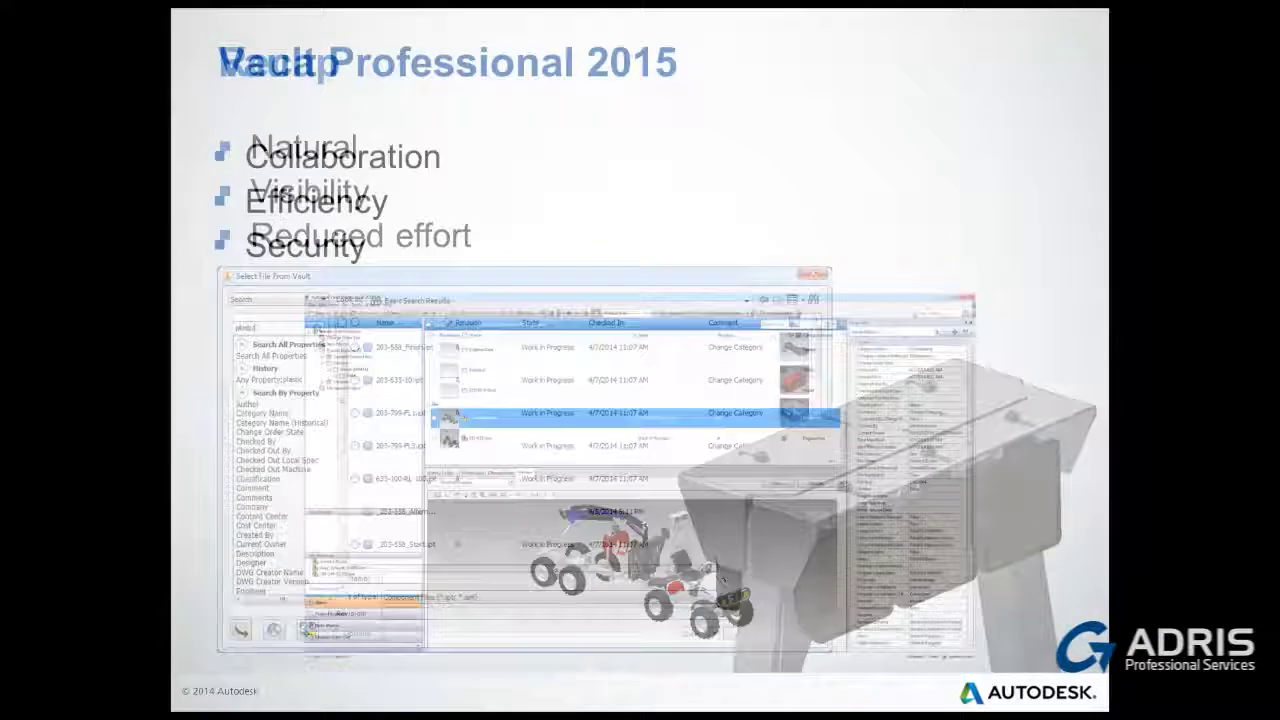